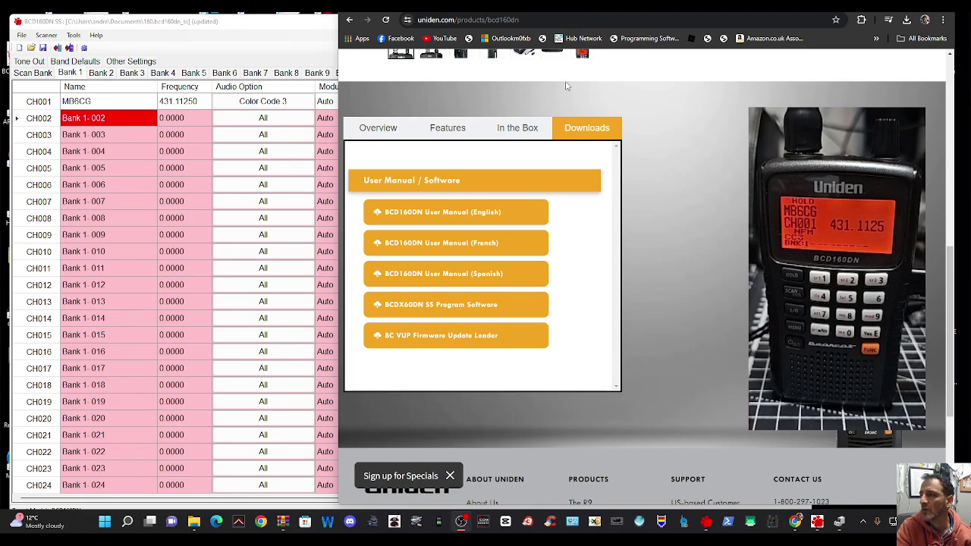
Download the BCDX60DN SS Program Software from the BCD160DN product downloads and open the zip archive
{"action": "scroll", "coordinate": [738, 152], "scroll_direction": "up", "scroll_amount": 3}
{"action": "scroll", "coordinate": [706, 150], "scroll_direction": "down", "scroll_amount": 3}
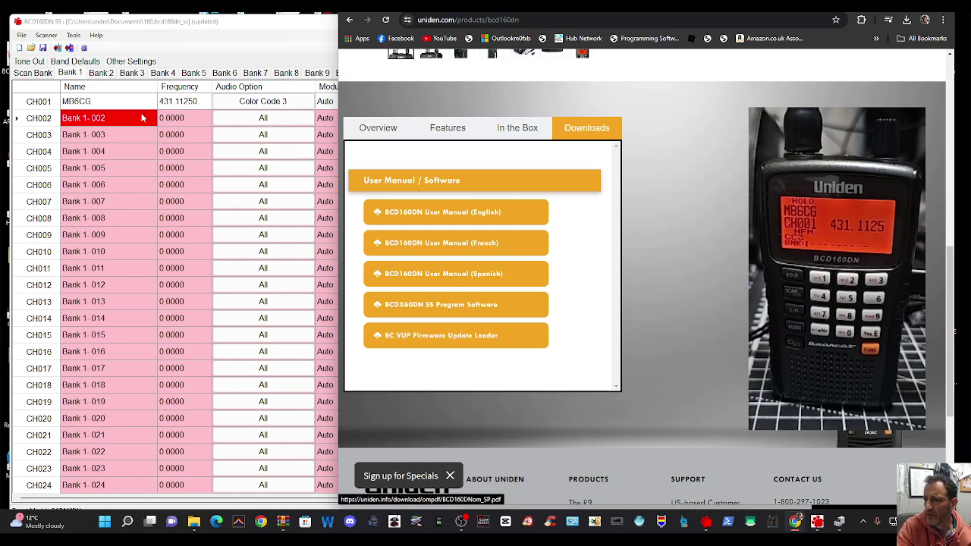
{"action": "left_click", "coordinate": [445, 308]}
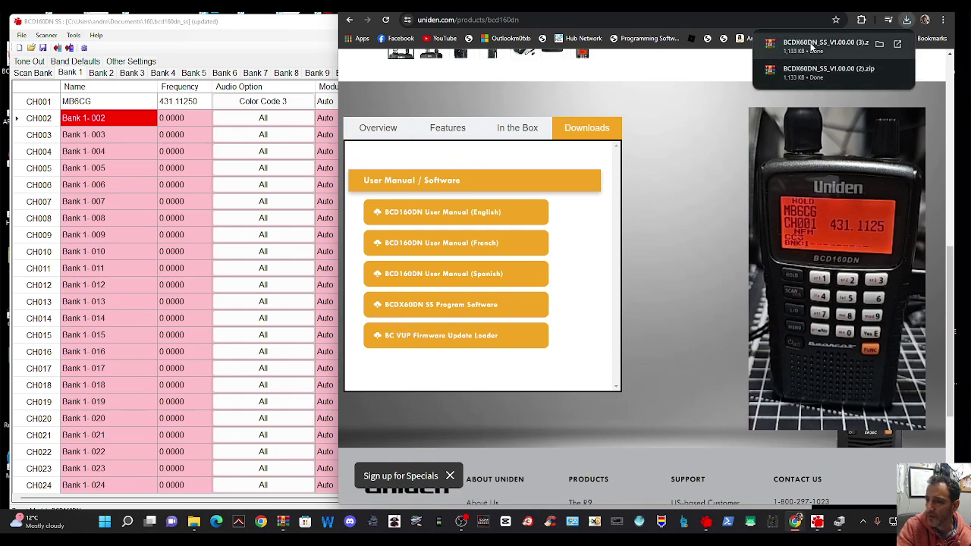
{"action": "left_click", "coordinate": [811, 44]}
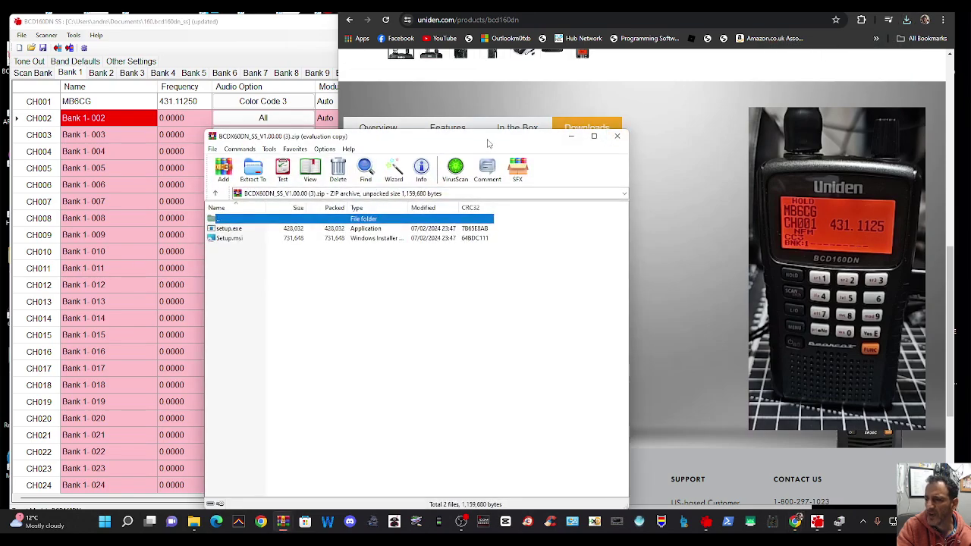
Dismiss the WinRAR licence notice, select setup.exe in the archive and minimize the archive window
{"action": "left_click_drag", "start_coordinate": [488, 143], "coordinate": [628, 102]}
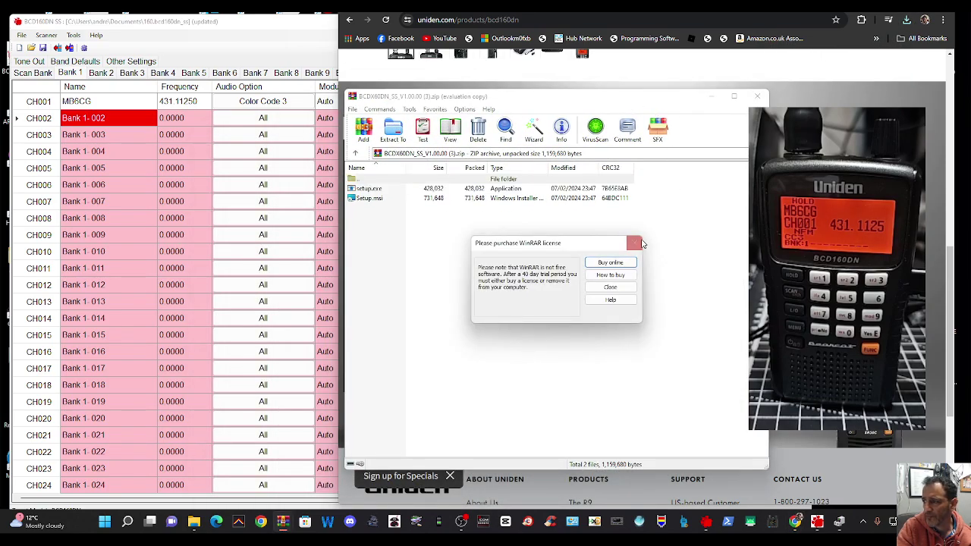
{"action": "left_click", "coordinate": [641, 243]}
{"action": "left_click_drag", "start_coordinate": [523, 139], "coordinate": [593, 171]}
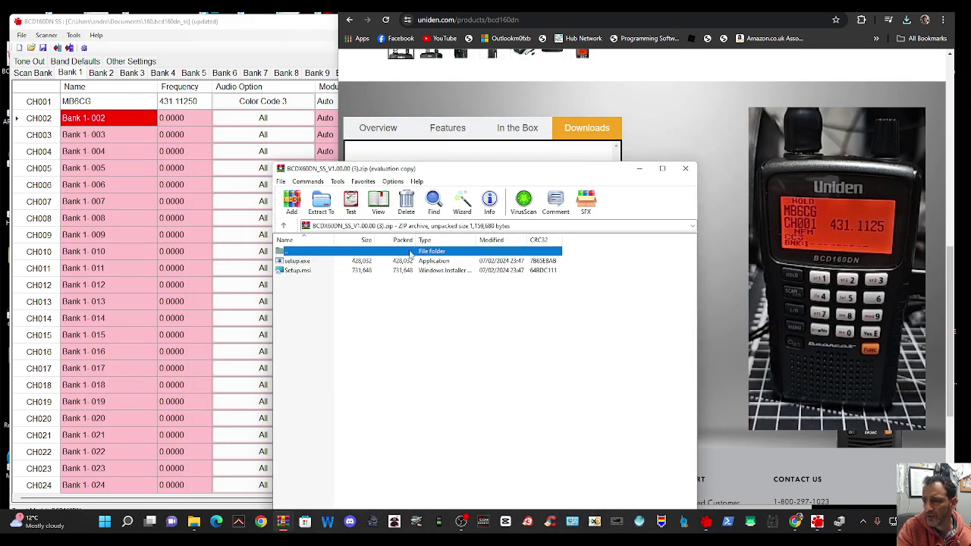
{"action": "left_click", "coordinate": [372, 261]}
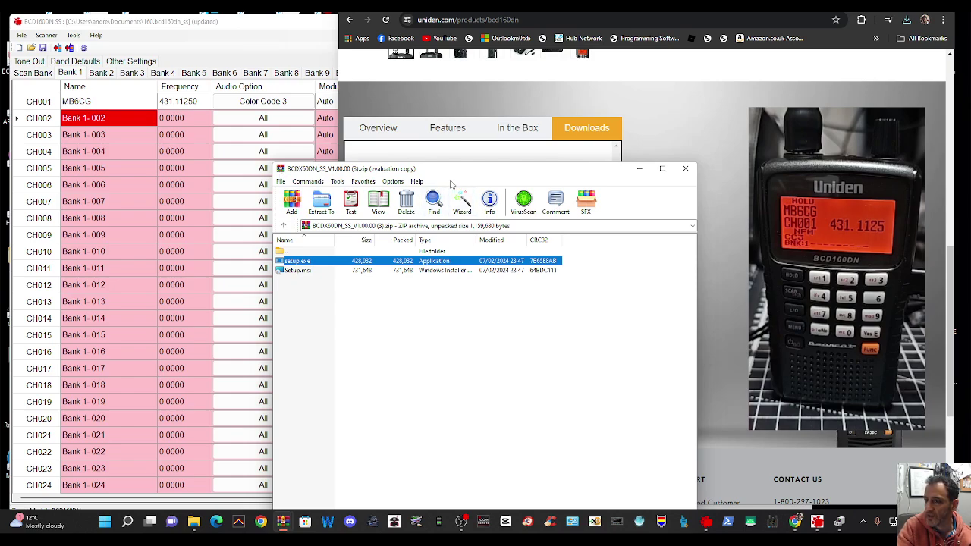
{"action": "left_click", "coordinate": [639, 170]}
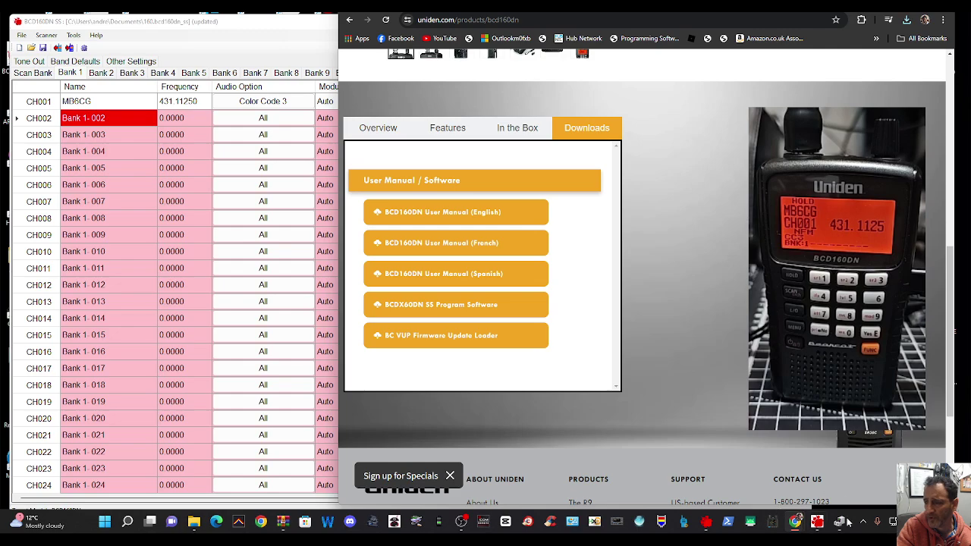
Close the open BCD160DN SS window and relaunch the BCD160DN,BCD260DN_SS program
{"action": "mouse_move", "coordinate": [816, 529]}
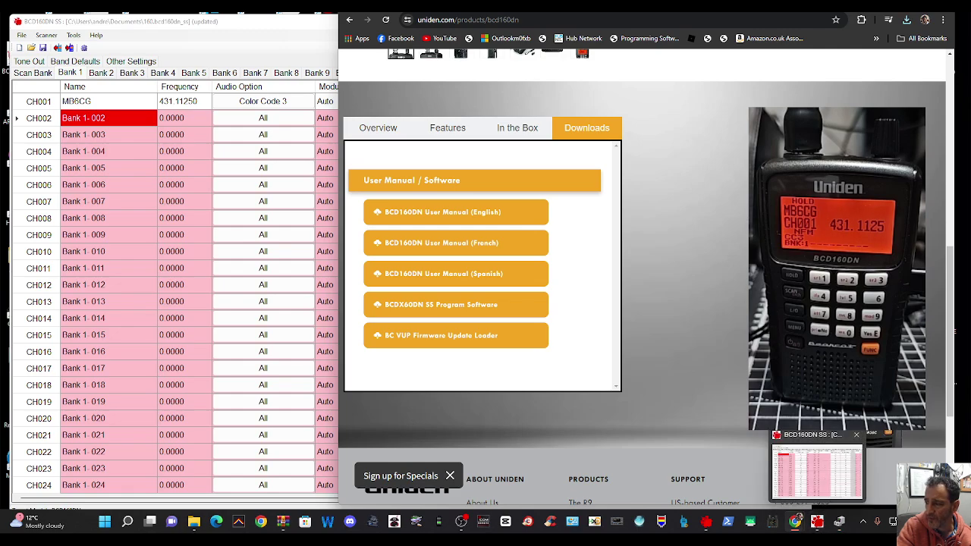
{"action": "right_click", "coordinate": [818, 522]}
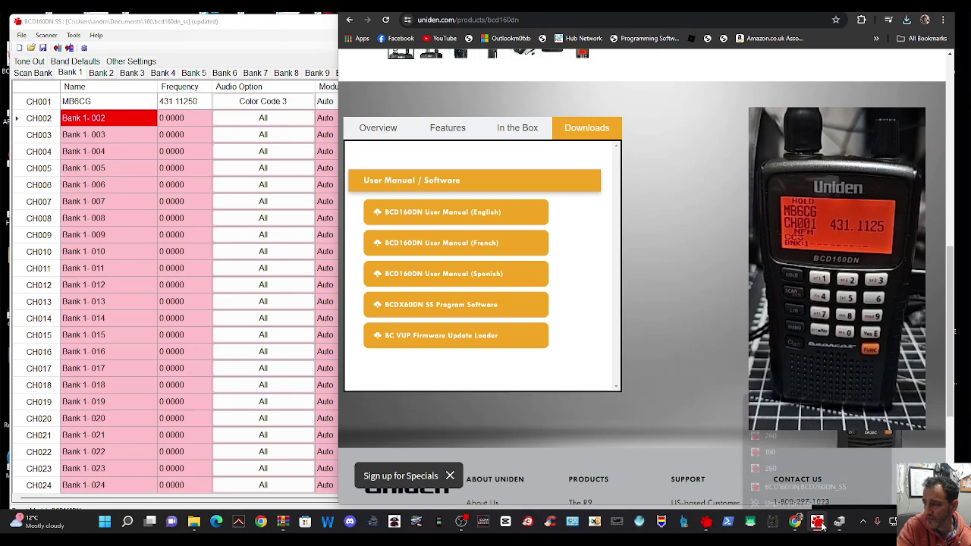
{"action": "left_click", "coordinate": [812, 496]}
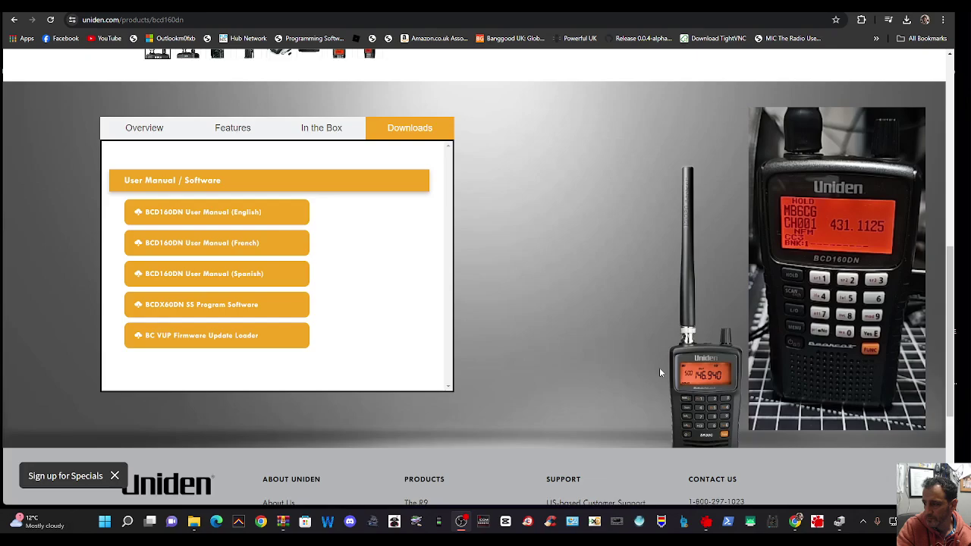
{"action": "left_click", "coordinate": [817, 523]}
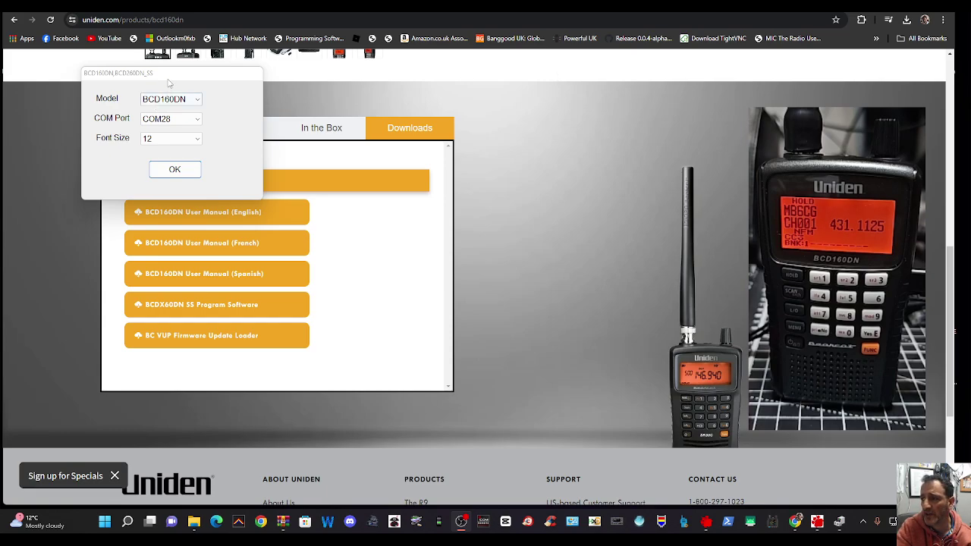
Select BCD160DN as the model and COM28 as the COM port in the startup dialog
{"action": "left_click_drag", "start_coordinate": [169, 78], "coordinate": [155, 148]}
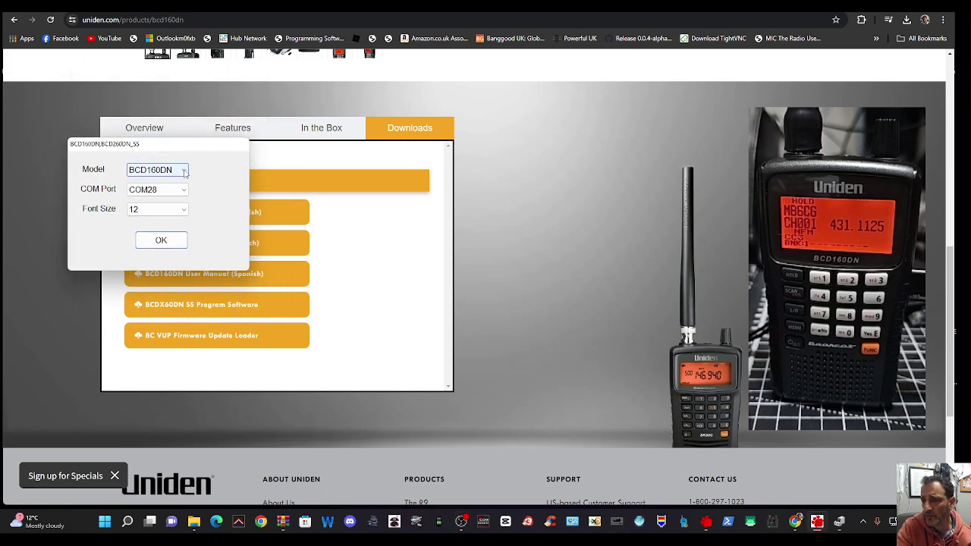
{"action": "left_click", "coordinate": [183, 172]}
{"action": "left_click", "coordinate": [184, 171]}
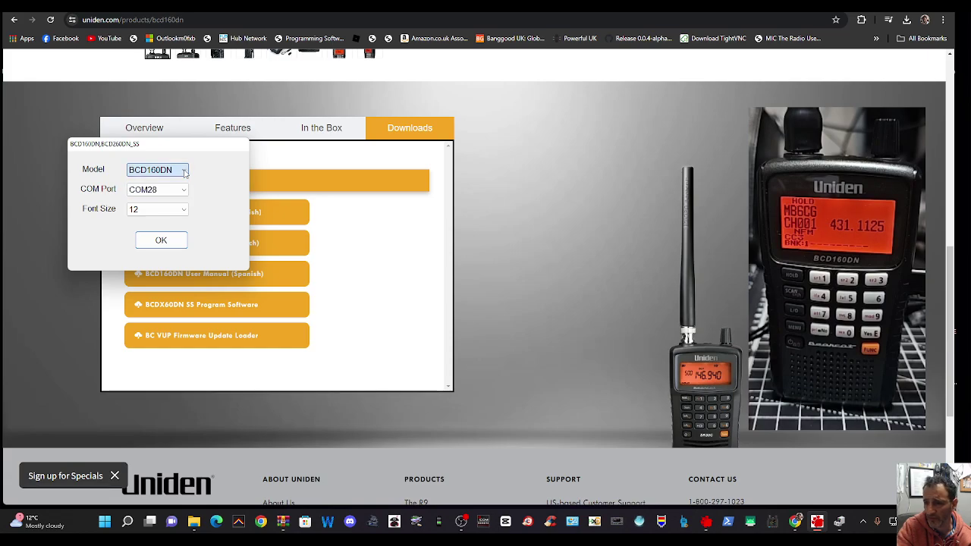
{"action": "left_click", "coordinate": [180, 190]}
{"action": "left_click", "coordinate": [155, 200]}
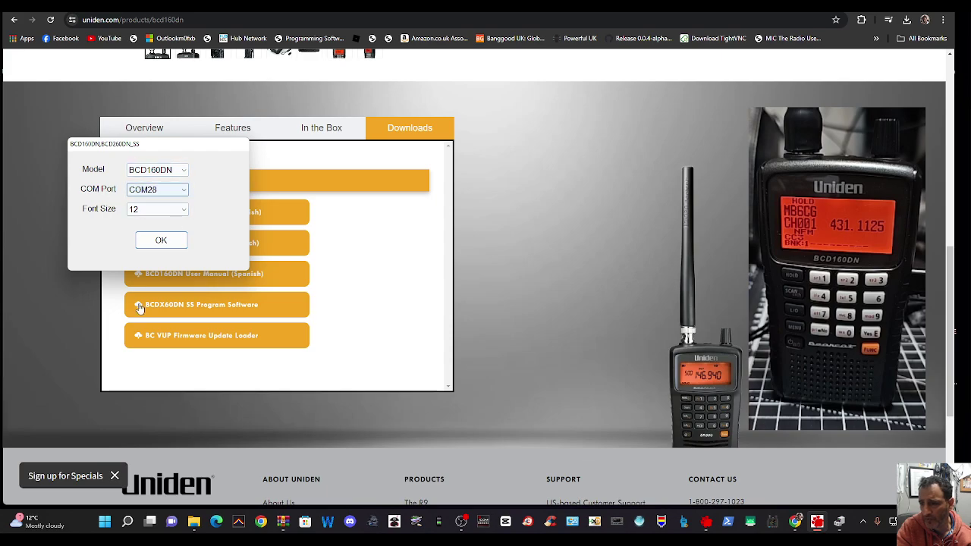
Check the USB serial device's COM port under Ports (COM & LPT) in Device Manager, then close it
{"action": "right_click", "coordinate": [105, 522]}
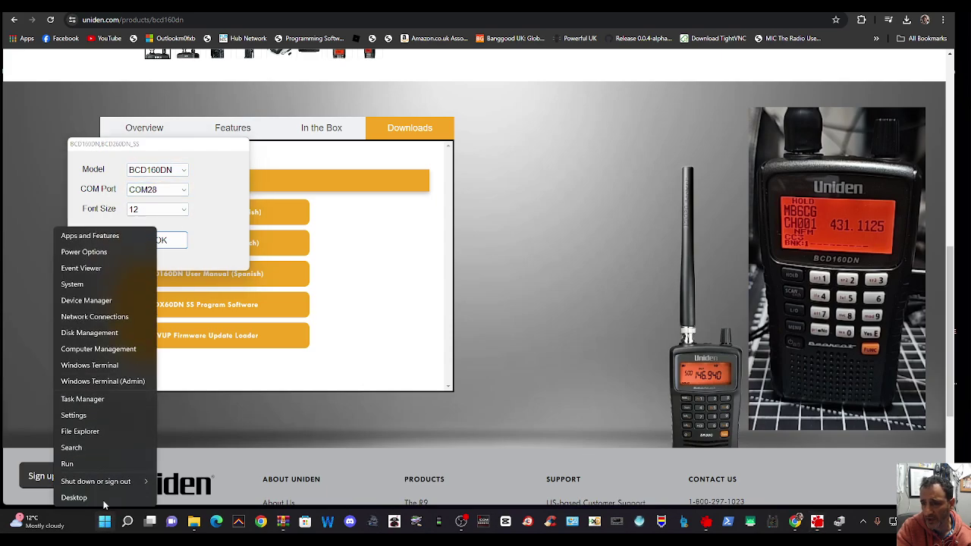
{"action": "left_click", "coordinate": [90, 300]}
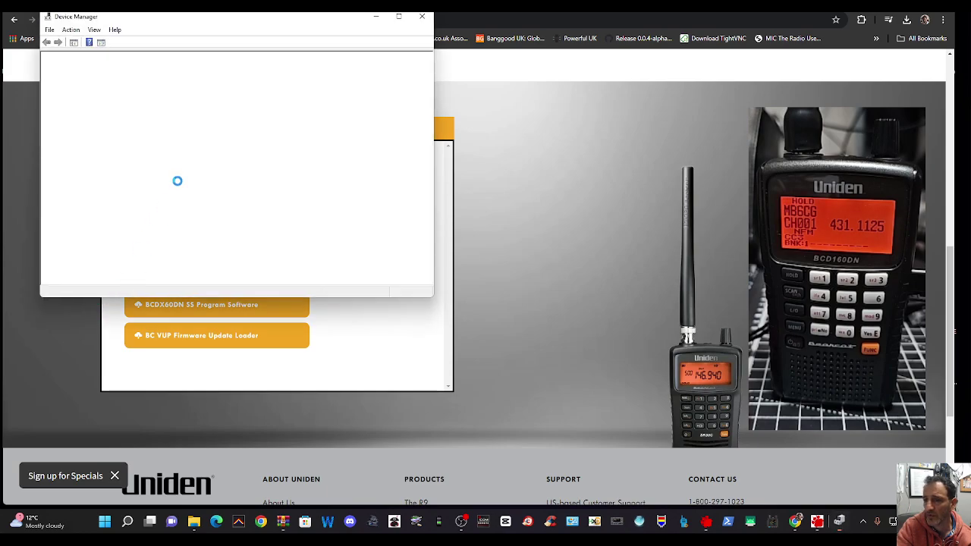
{"action": "left_click_drag", "start_coordinate": [222, 23], "coordinate": [212, 90]}
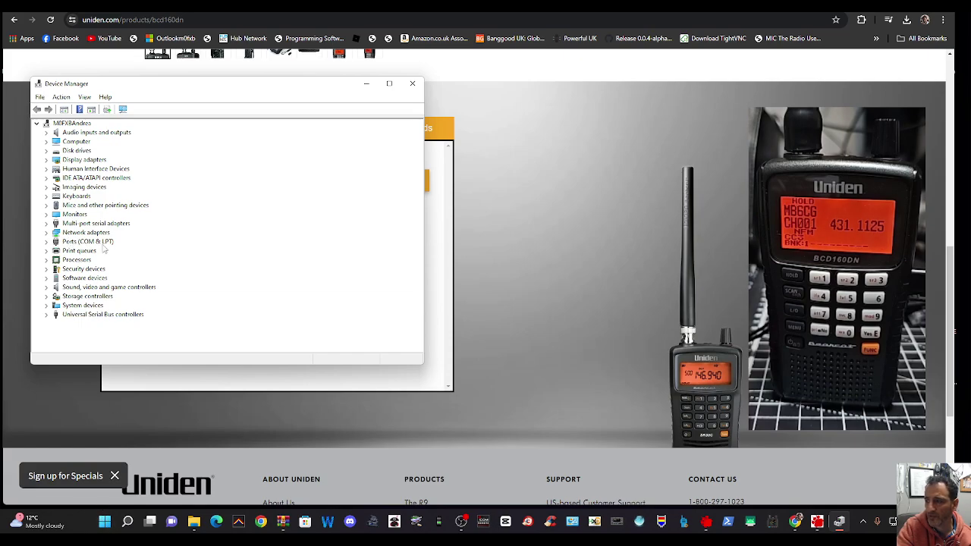
{"action": "double_click", "coordinate": [65, 243]}
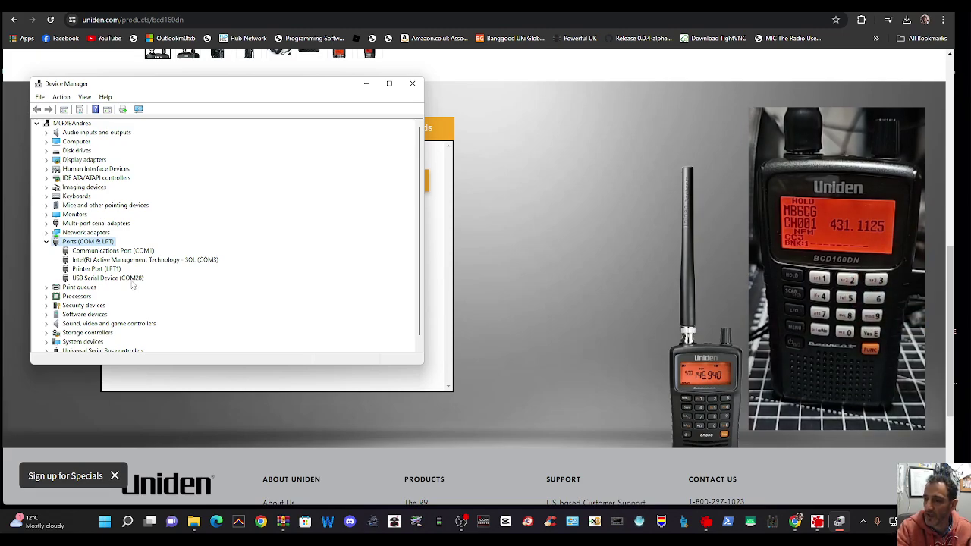
{"action": "left_click_drag", "start_coordinate": [225, 91], "coordinate": [194, 121]}
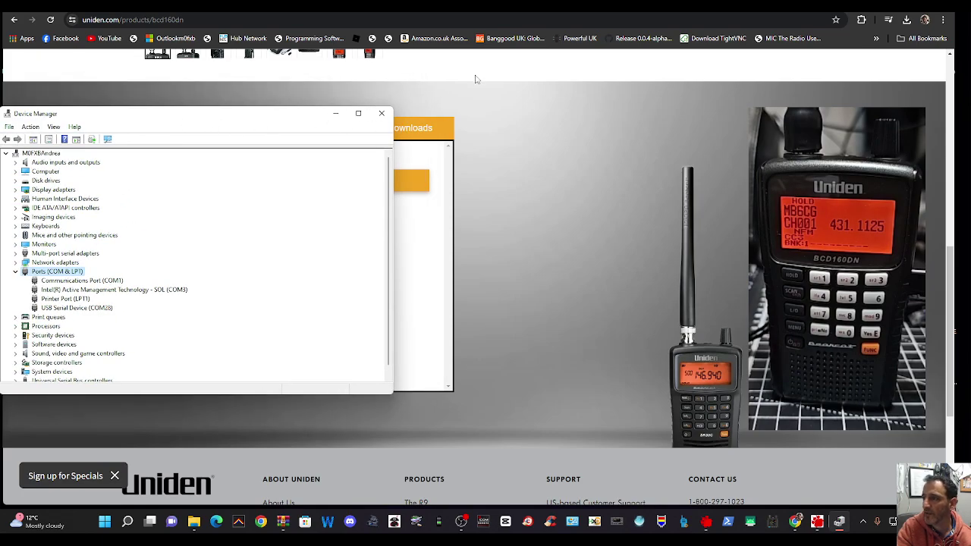
{"action": "left_click", "coordinate": [382, 113]}
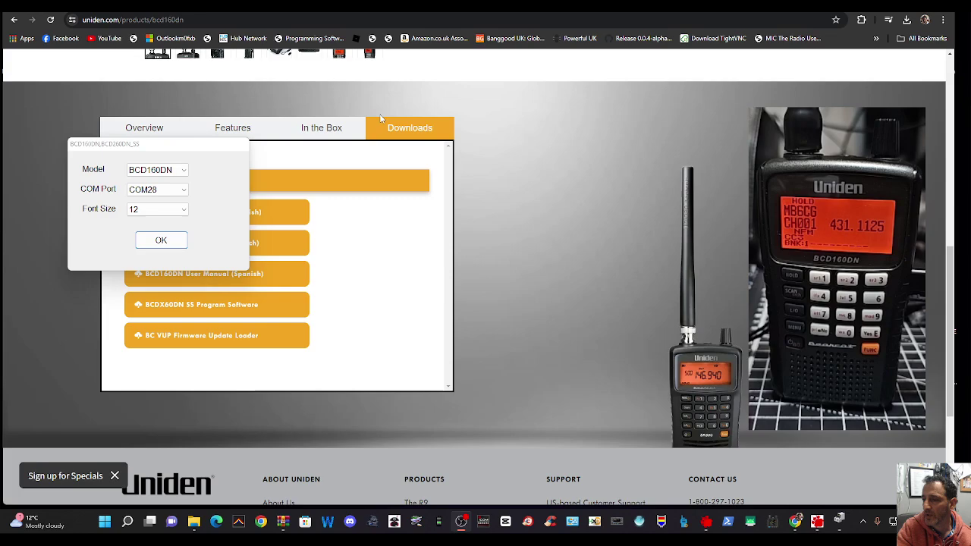
Confirm COM28 as the startup COM port and open the BCD160DN programming window
{"action": "left_click", "coordinate": [182, 190]}
{"action": "left_click", "coordinate": [155, 198]}
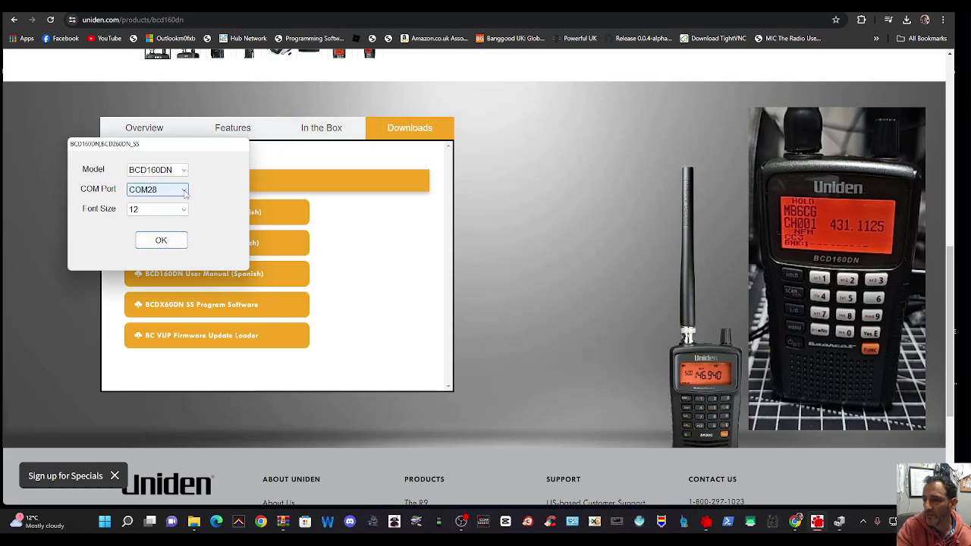
{"action": "left_click", "coordinate": [161, 241]}
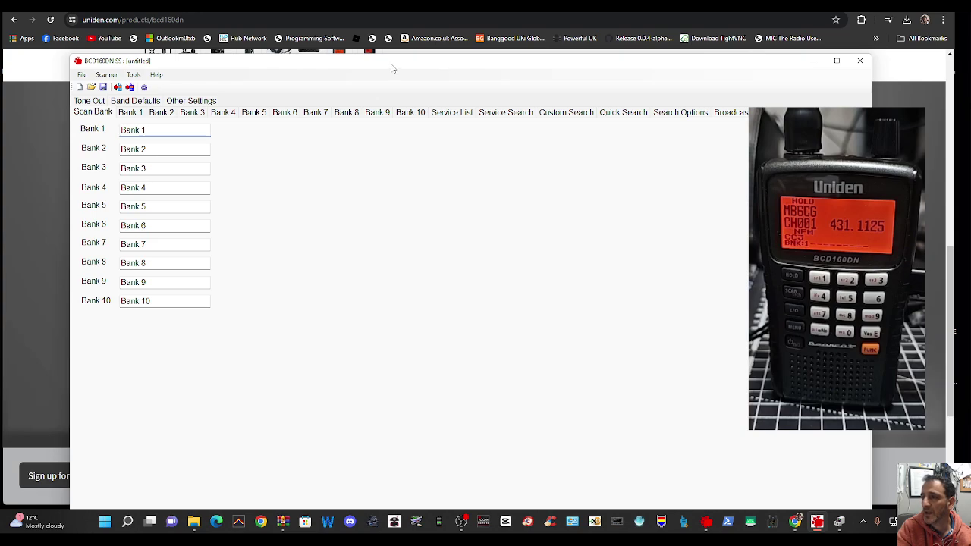
Reposition the BCD160DN SS window over the browser and reduce its width
{"action": "left_click_drag", "start_coordinate": [392, 68], "coordinate": [319, 59]}
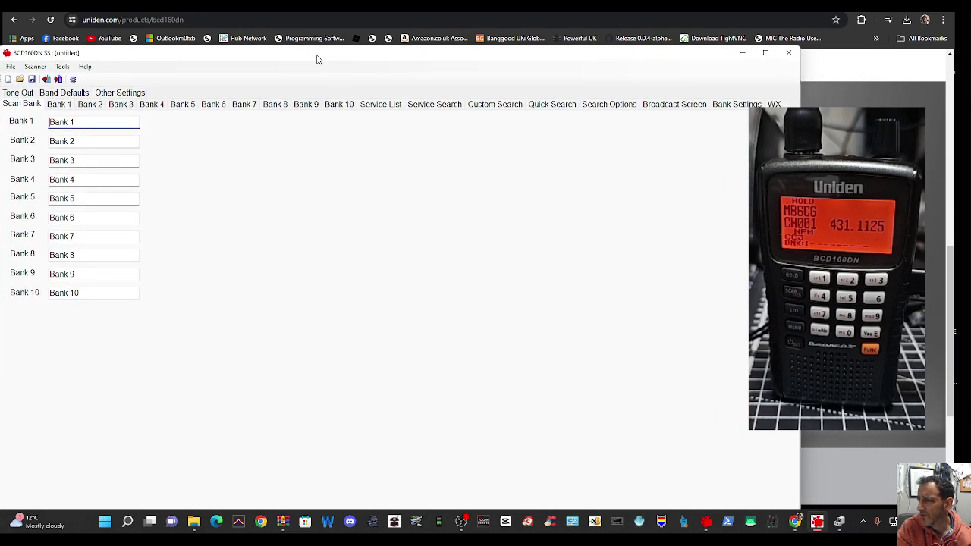
{"action": "left_click_drag", "start_coordinate": [799, 65], "coordinate": [733, 67]}
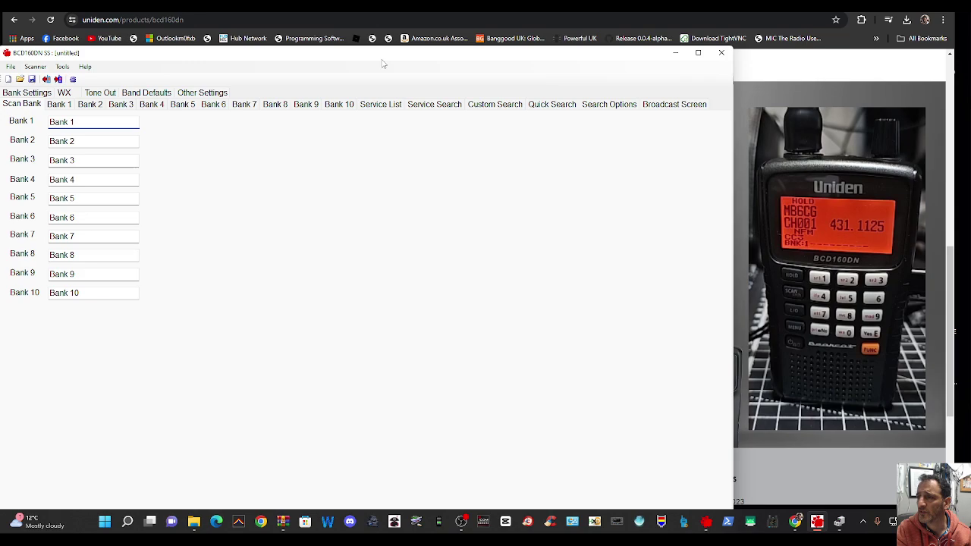
{"action": "left_click_drag", "start_coordinate": [385, 59], "coordinate": [391, 59]}
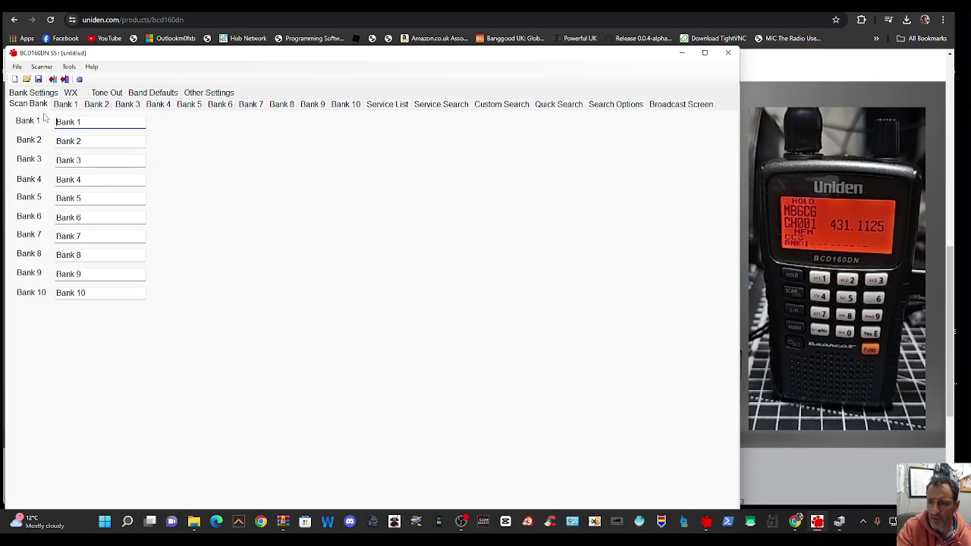
Auto-detect the scanner's port in the COM Port Setting dialog and accept the setting
{"action": "left_click", "coordinate": [68, 67]}
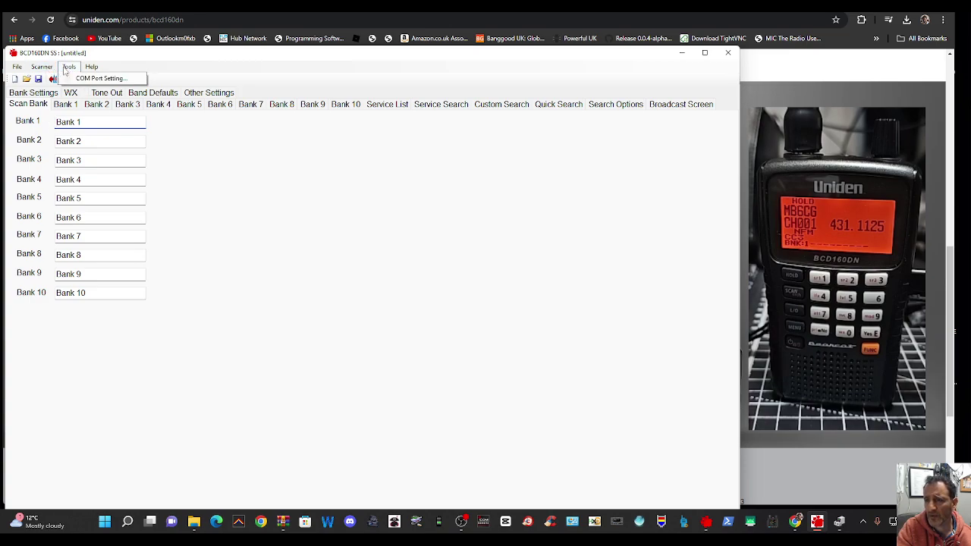
{"action": "left_click", "coordinate": [79, 80]}
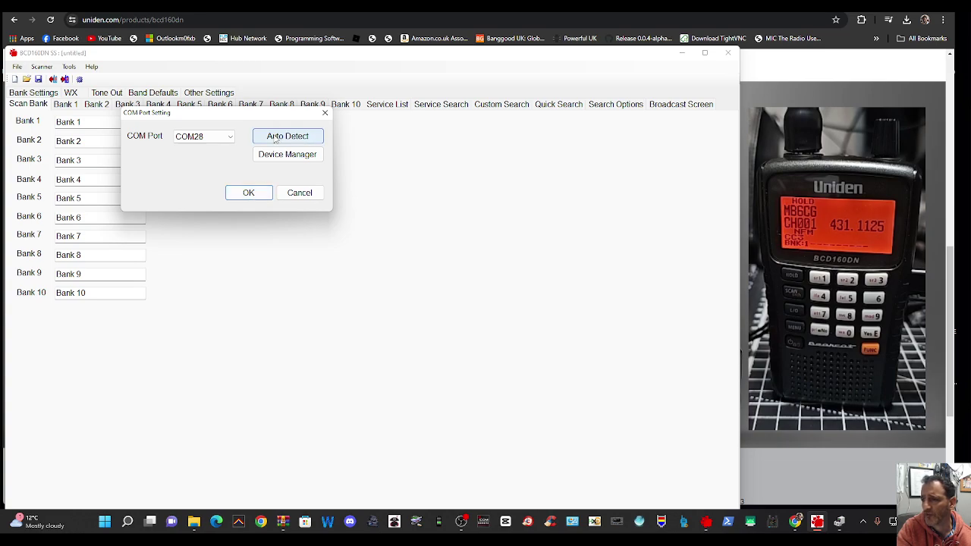
{"action": "left_click", "coordinate": [282, 136]}
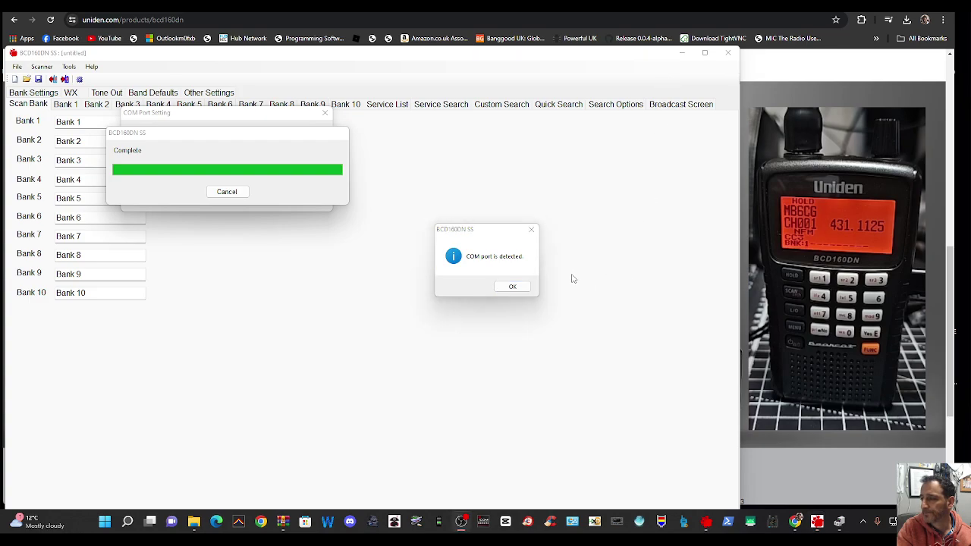
{"action": "left_click", "coordinate": [512, 287]}
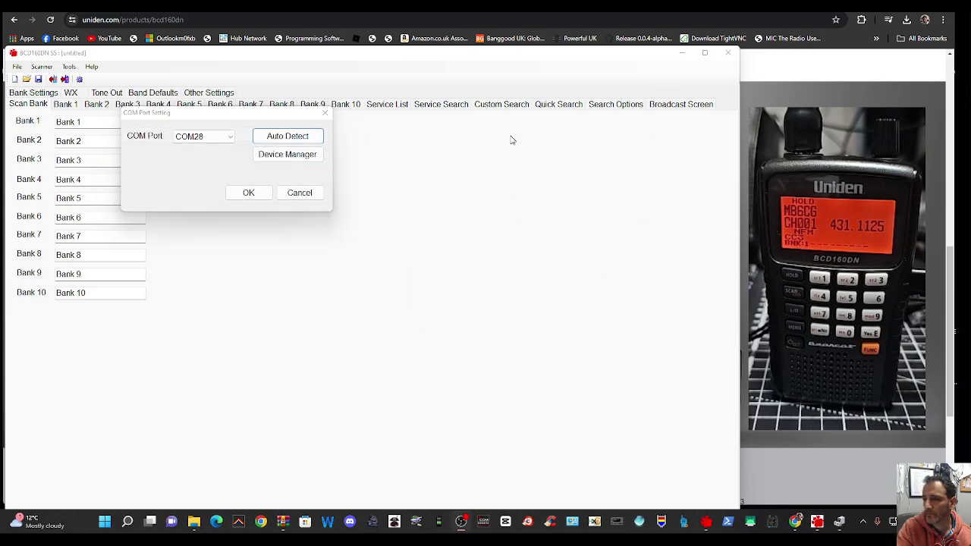
{"action": "left_click", "coordinate": [248, 193]}
Read the stored programming from the scanner and dismiss the completion message
{"action": "left_click", "coordinate": [42, 67]}
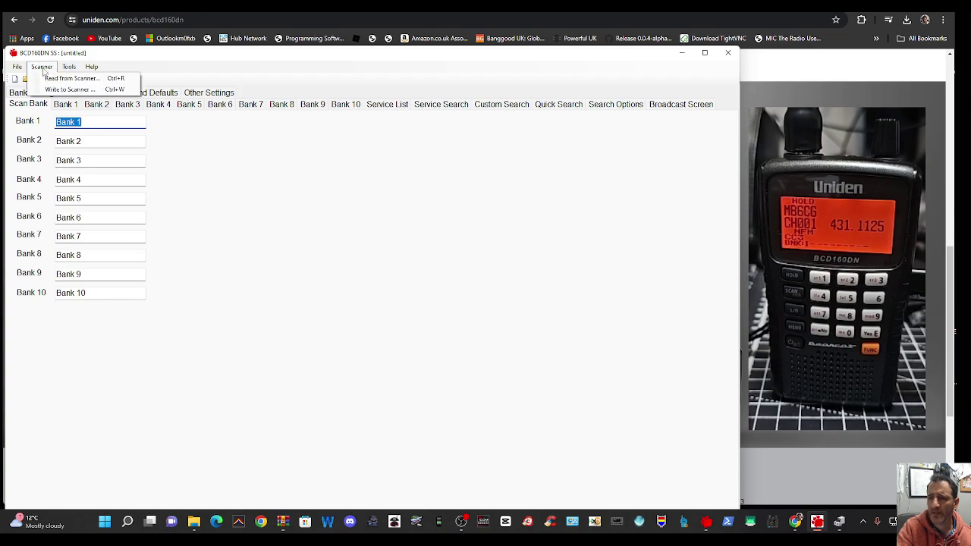
{"action": "left_click", "coordinate": [68, 78]}
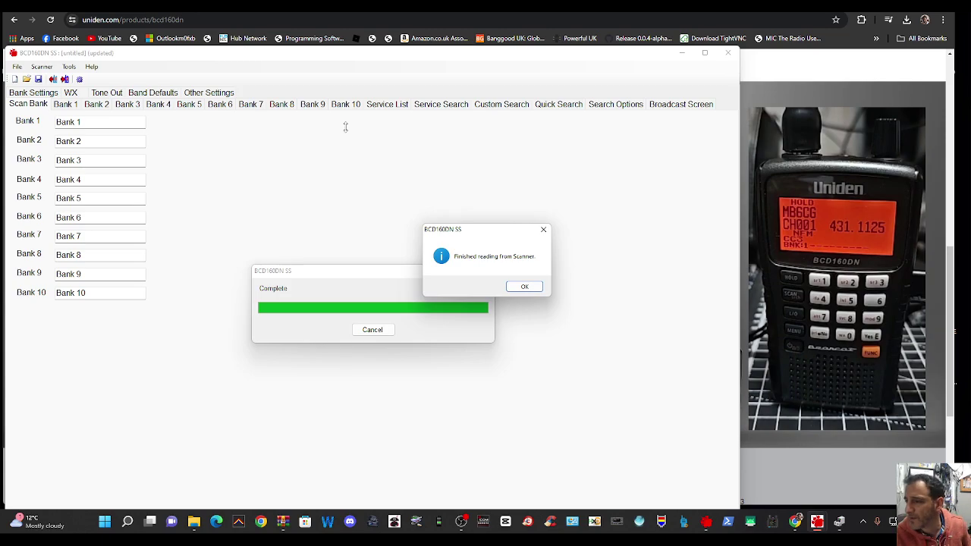
{"action": "left_click", "coordinate": [524, 286]}
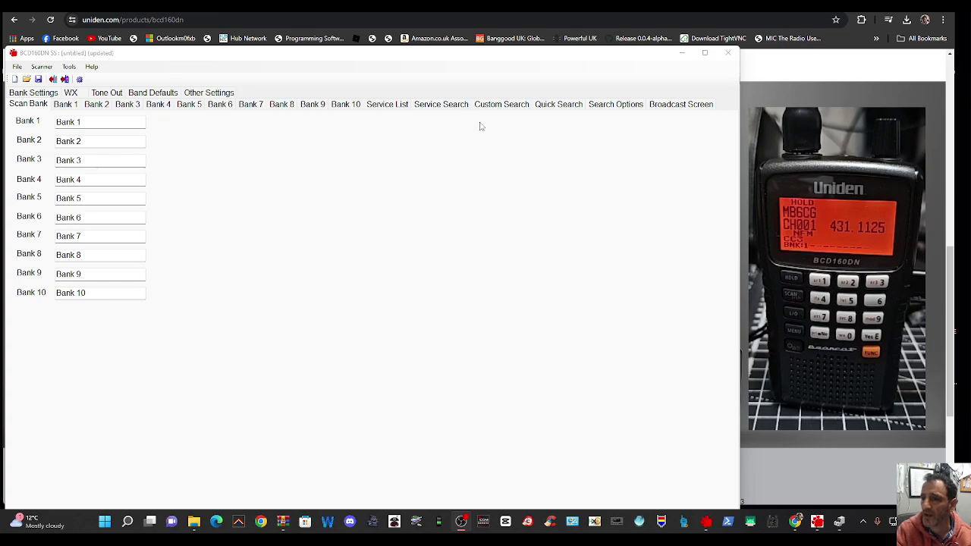
Review the channel lists of Bank 1 and Bank 10, then return to the Scan Bank names
{"action": "left_click", "coordinate": [69, 105]}
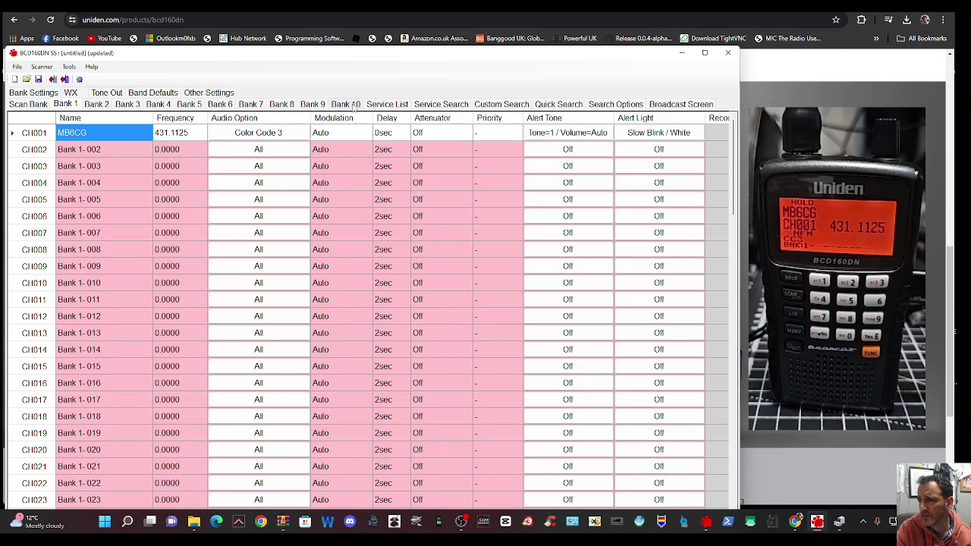
{"action": "left_click", "coordinate": [352, 105]}
{"action": "left_click", "coordinate": [72, 106]}
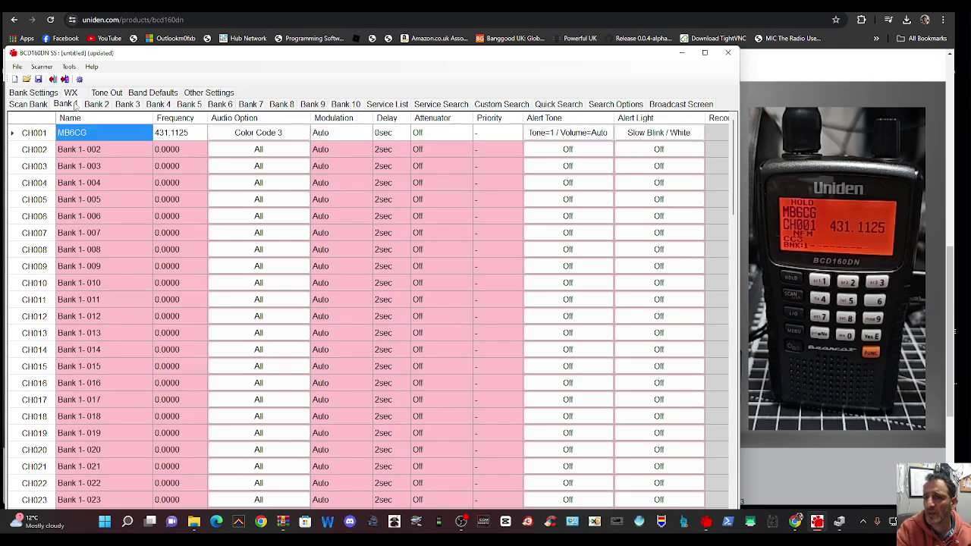
{"action": "left_click", "coordinate": [27, 105]}
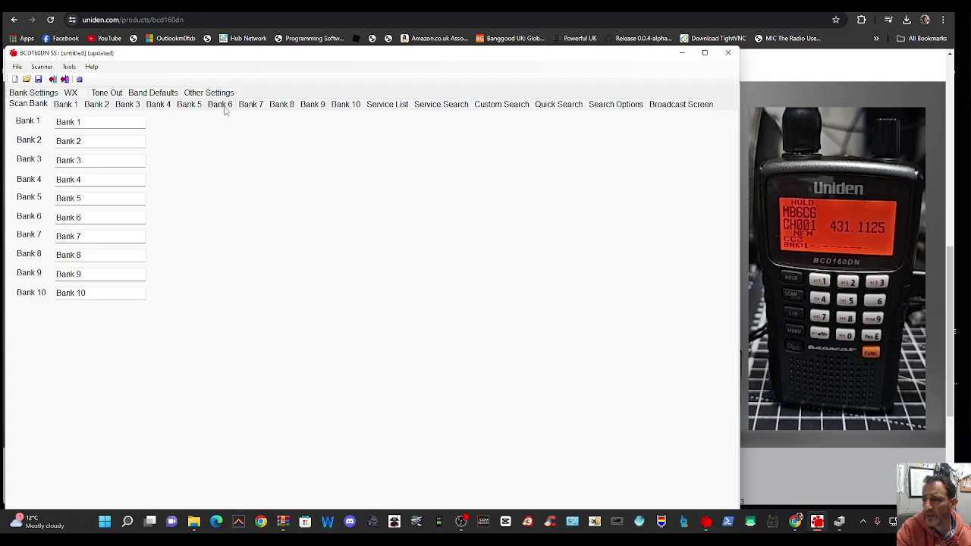
Review the Service Search bands with their delay, attenuator and digital waiting time settings
{"action": "left_click", "coordinate": [440, 105]}
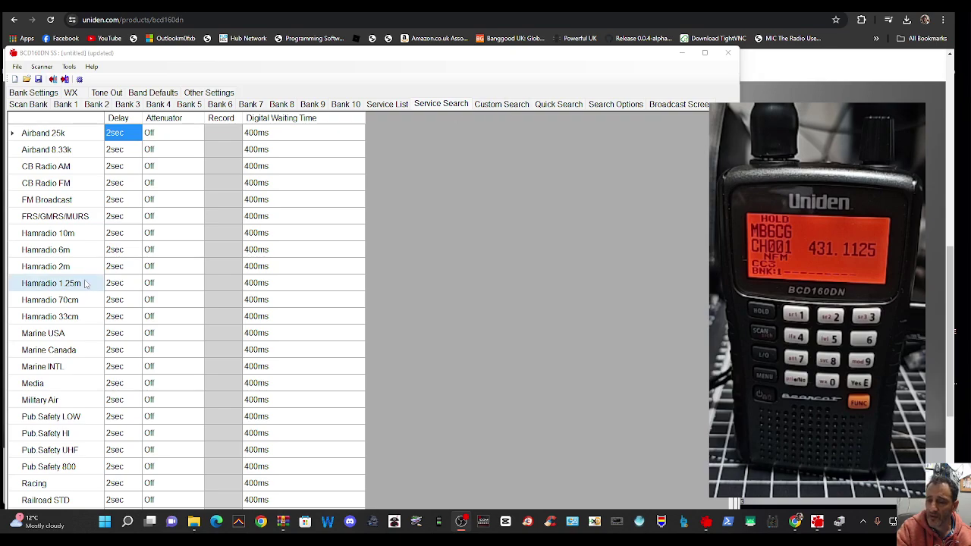
{"action": "scroll", "coordinate": [77, 273], "scroll_direction": "down", "scroll_amount": 1}
{"action": "scroll", "coordinate": [80, 273], "scroll_direction": "up", "scroll_amount": 1}
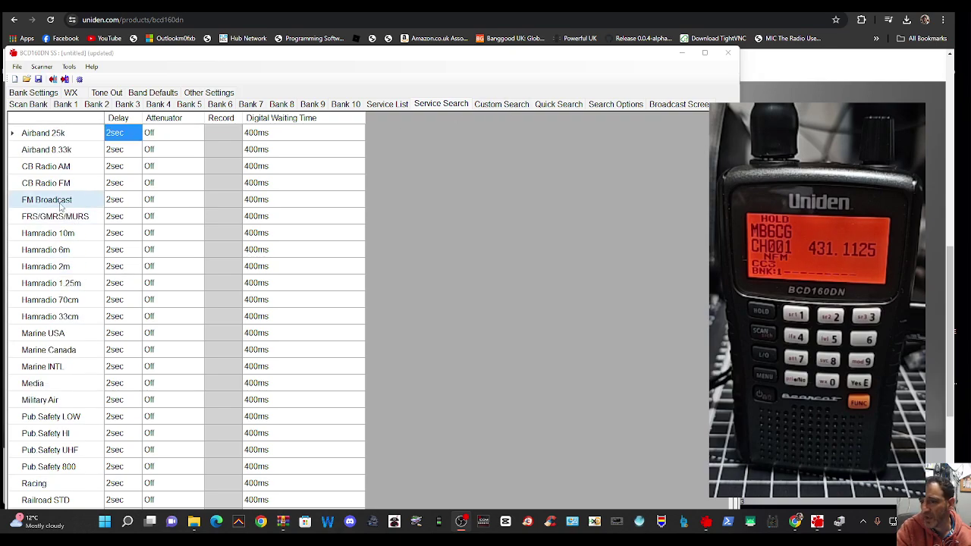
{"action": "scroll", "coordinate": [80, 228], "scroll_direction": "down", "scroll_amount": 1}
{"action": "scroll", "coordinate": [80, 247], "scroll_direction": "up", "scroll_amount": 1}
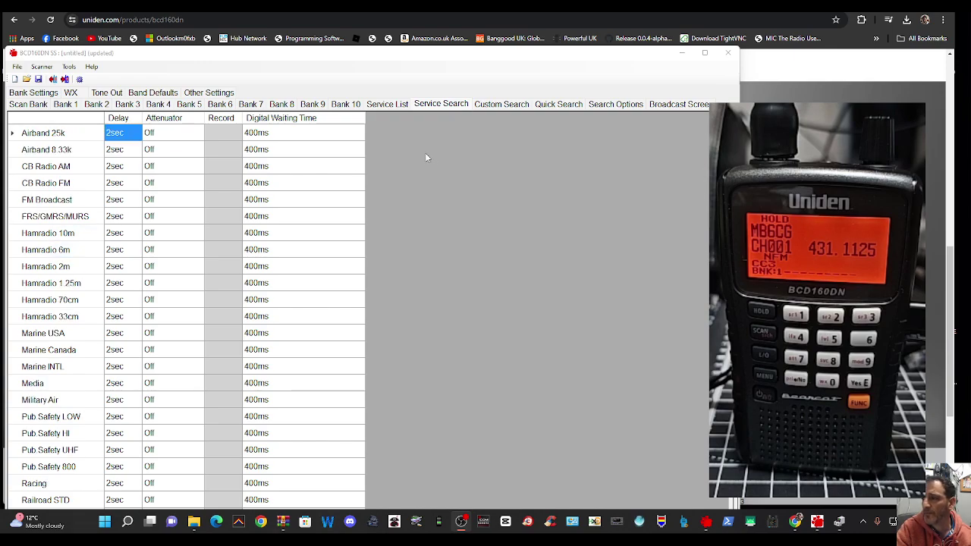
In Custom Search, set the Bank 3 range to a lower limit of 108.00 and an upper limit of 137.000
{"action": "left_click", "coordinate": [502, 105]}
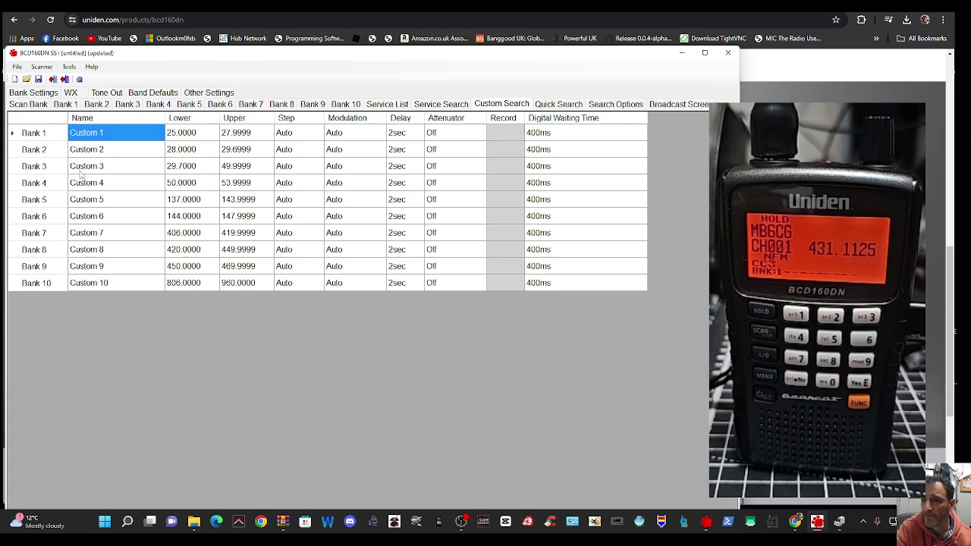
{"action": "left_click", "coordinate": [183, 168]}
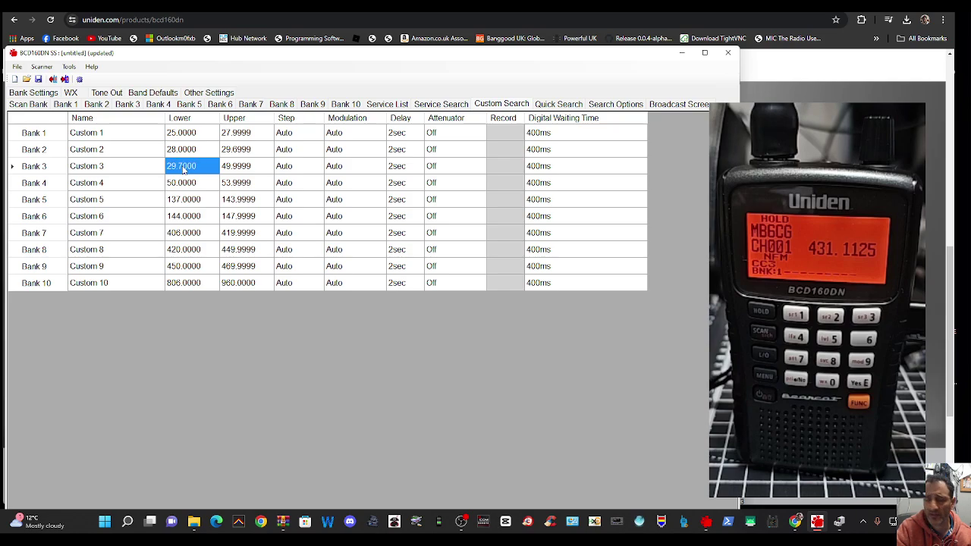
{"action": "type", "text": "108."}
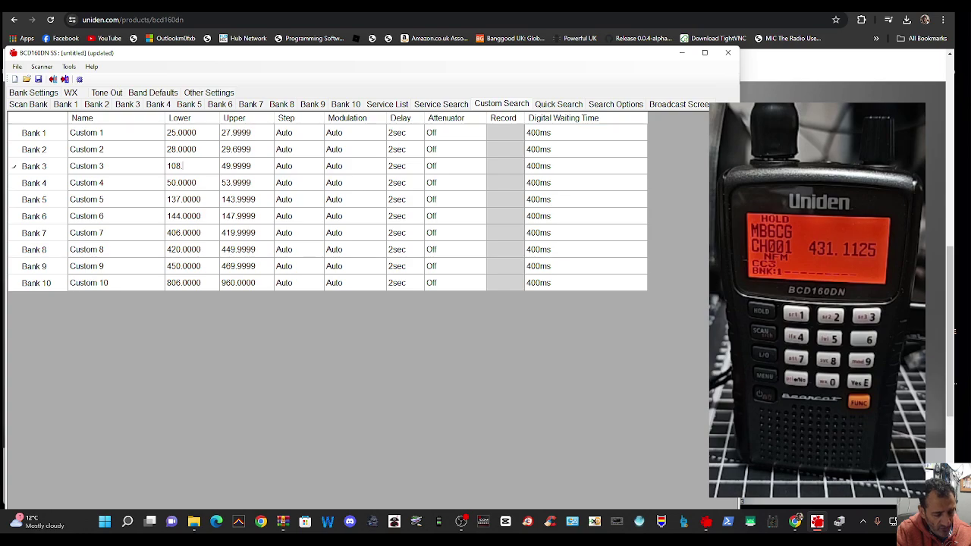
{"action": "left_click", "coordinate": [244, 166]}
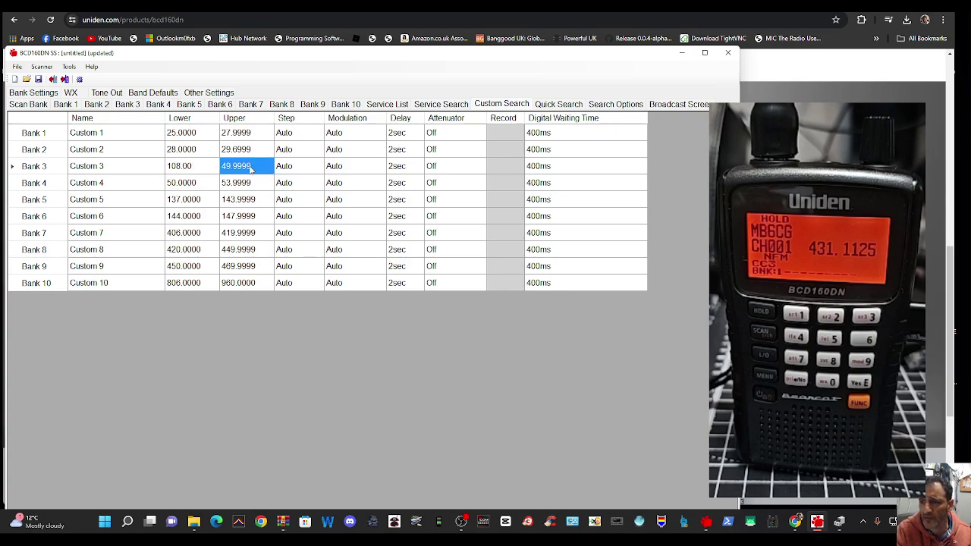
{"action": "type", "text": "137"}
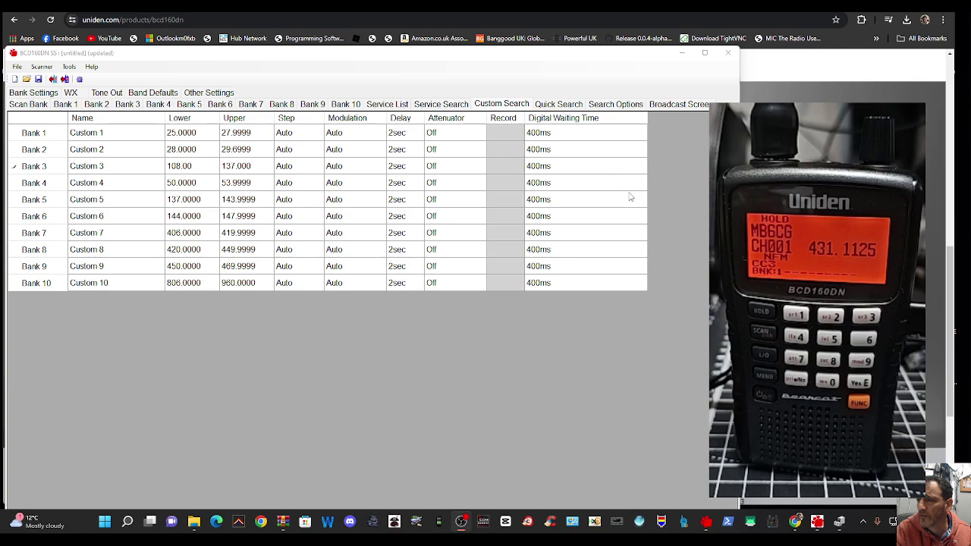
Rename the Bank 3 custom search range as AIRBAND
{"action": "left_click", "coordinate": [97, 170]}
{"action": "left_click", "coordinate": [97, 169]}
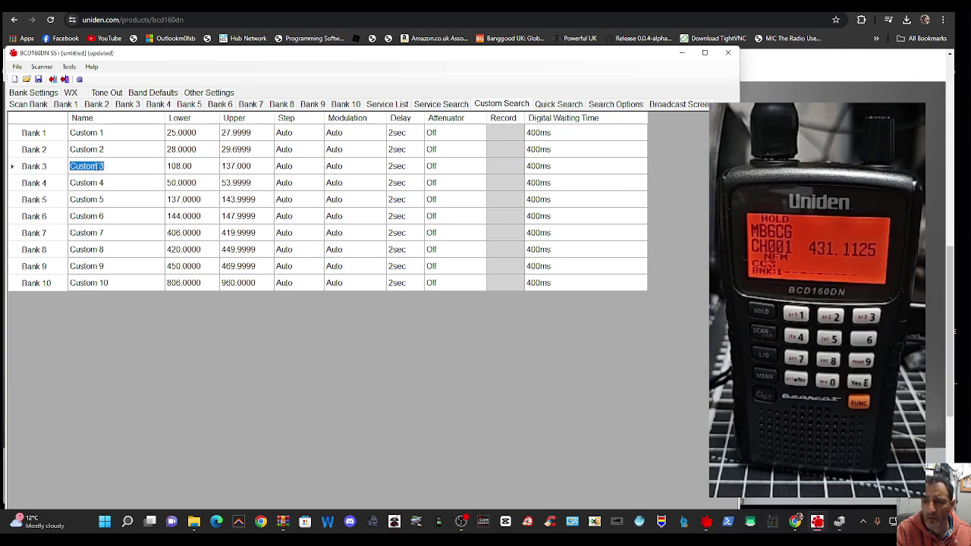
{"action": "type", "text": "AIR"}
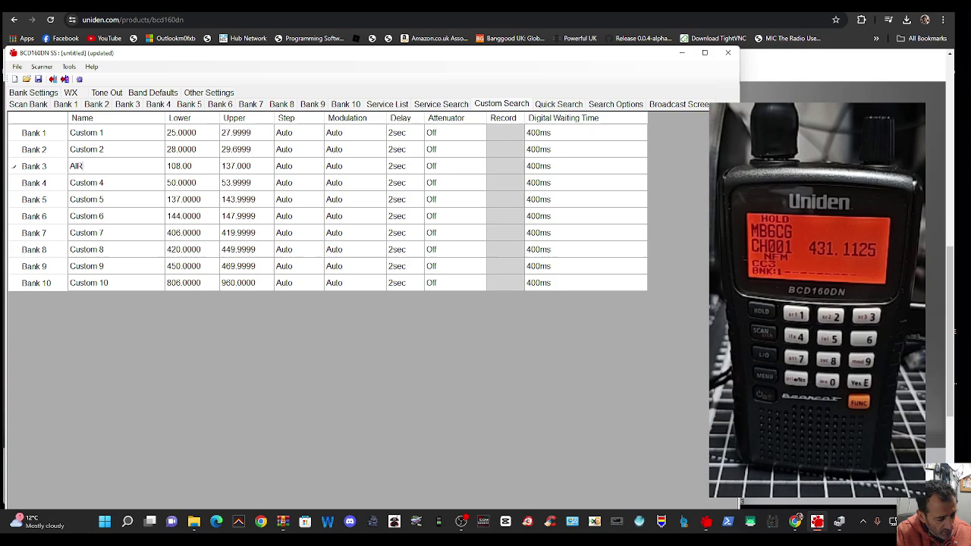
{"action": "type", "text": "BAND"}
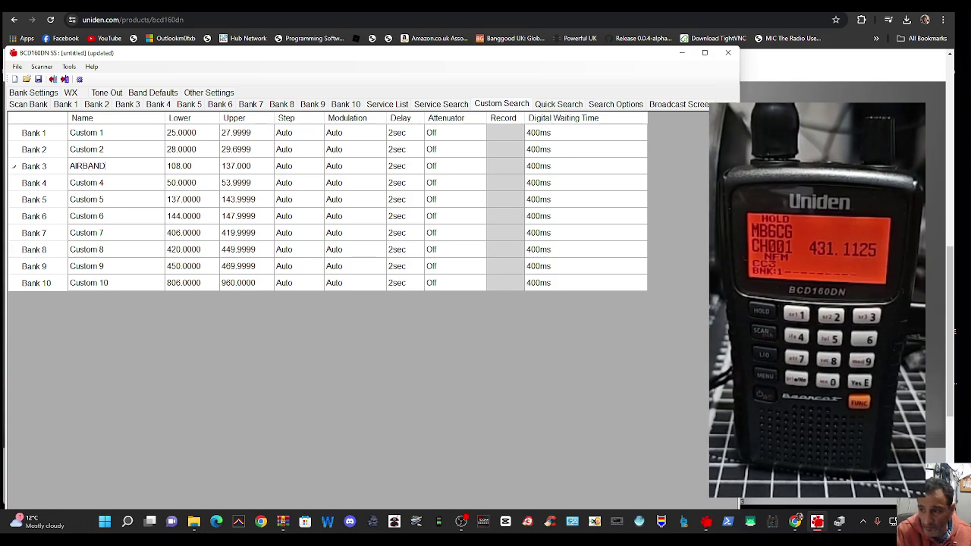
{"action": "left_click", "coordinate": [108, 189]}
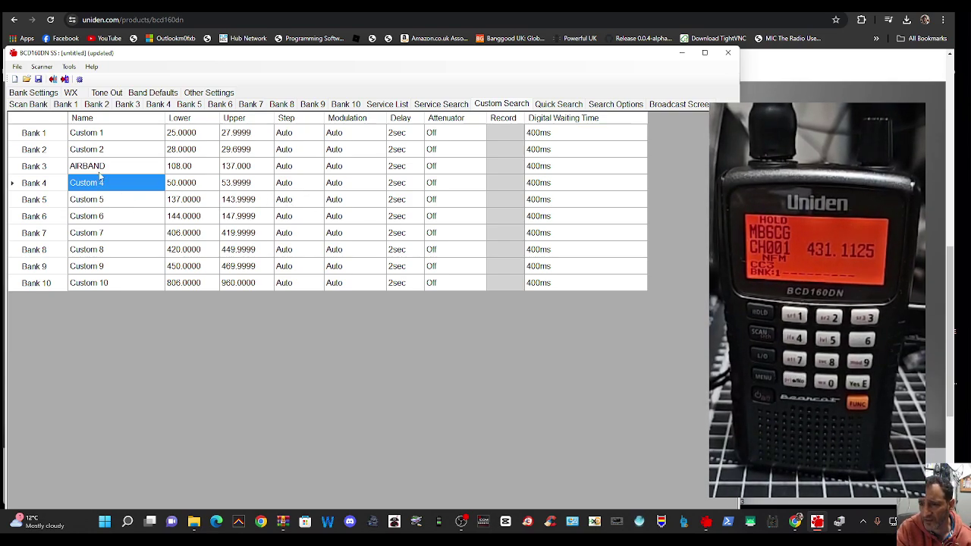
Set the Quick Search delay to 0sec and its digital waiting time to 0ms, leaving the attenuator Off
{"action": "left_click", "coordinate": [558, 104]}
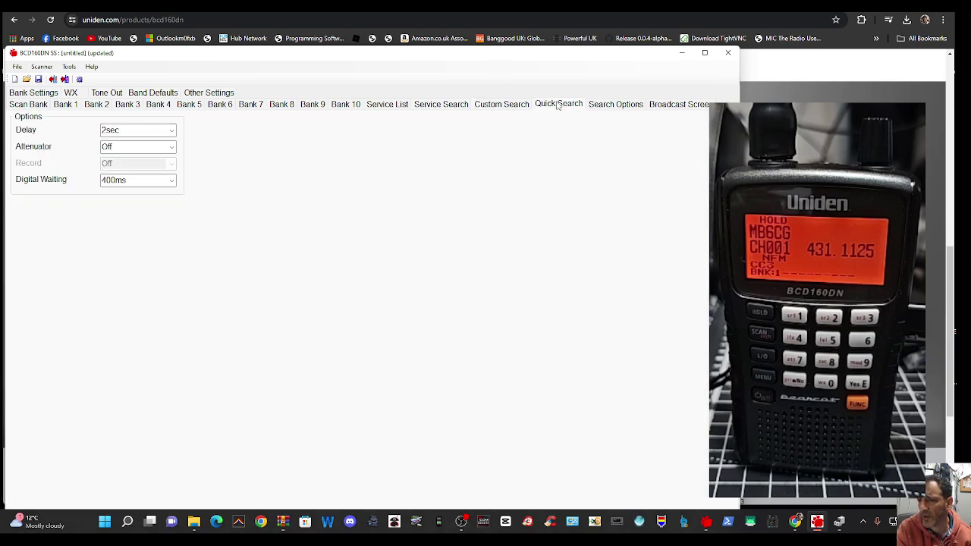
{"action": "left_click", "coordinate": [174, 131]}
{"action": "left_click", "coordinate": [174, 131]}
{"action": "left_click", "coordinate": [174, 131]}
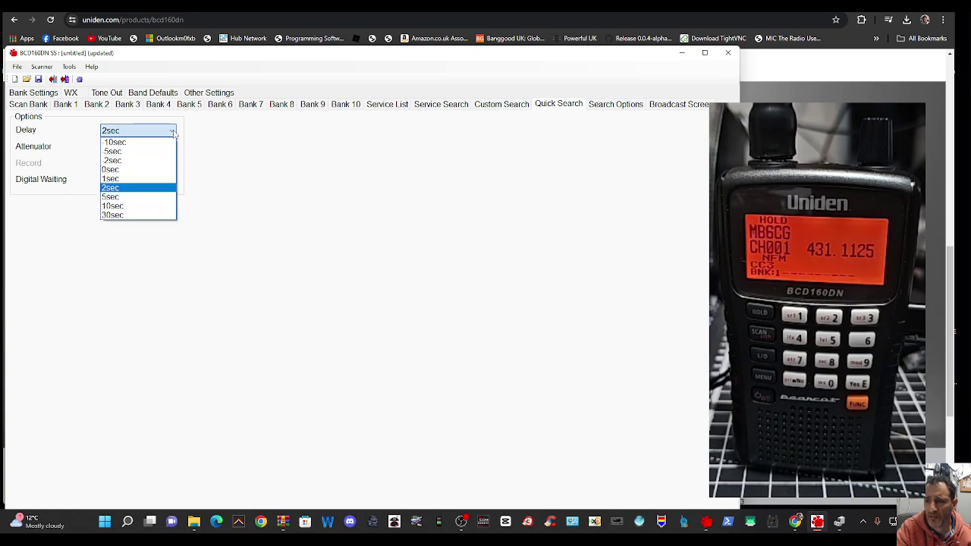
{"action": "left_click", "coordinate": [137, 170]}
{"action": "left_click", "coordinate": [173, 147]}
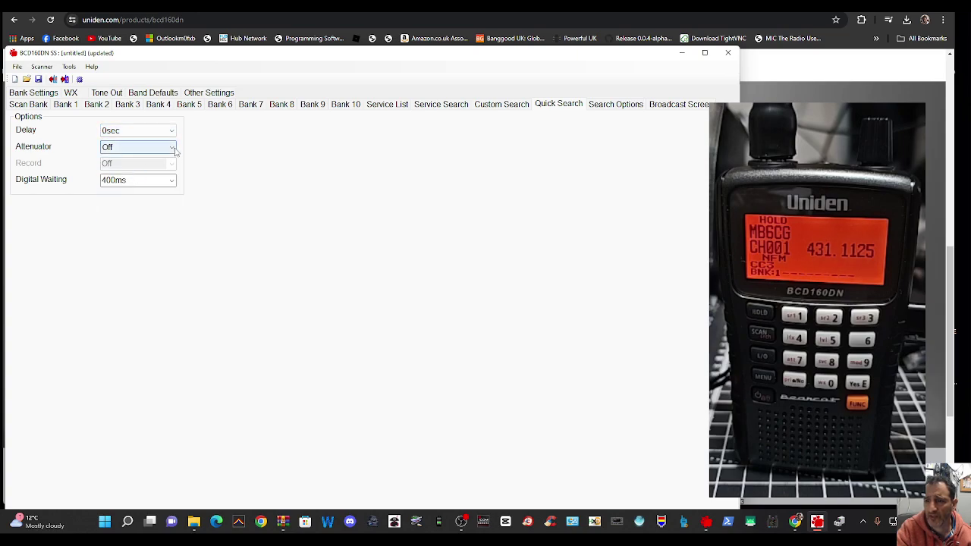
{"action": "left_click", "coordinate": [173, 147]}
{"action": "left_click", "coordinate": [172, 181]}
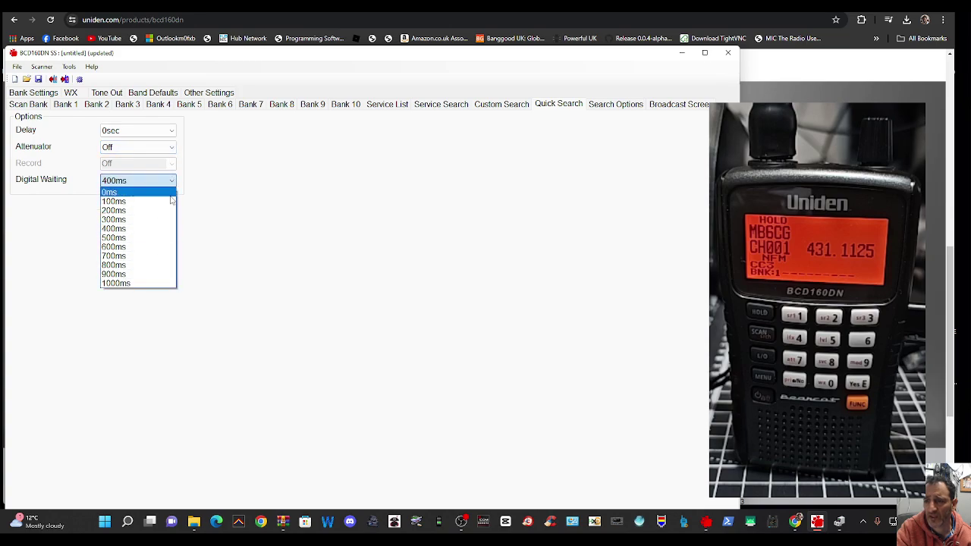
{"action": "left_click", "coordinate": [160, 193]}
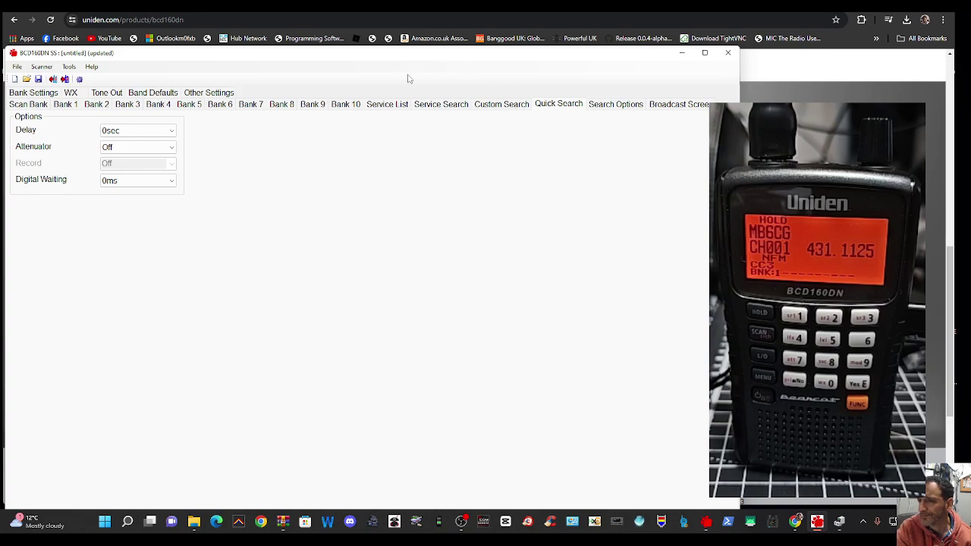
Review the Search Options and the Broadcast Screen presets, then return to the Search Options
{"action": "left_click", "coordinate": [618, 104]}
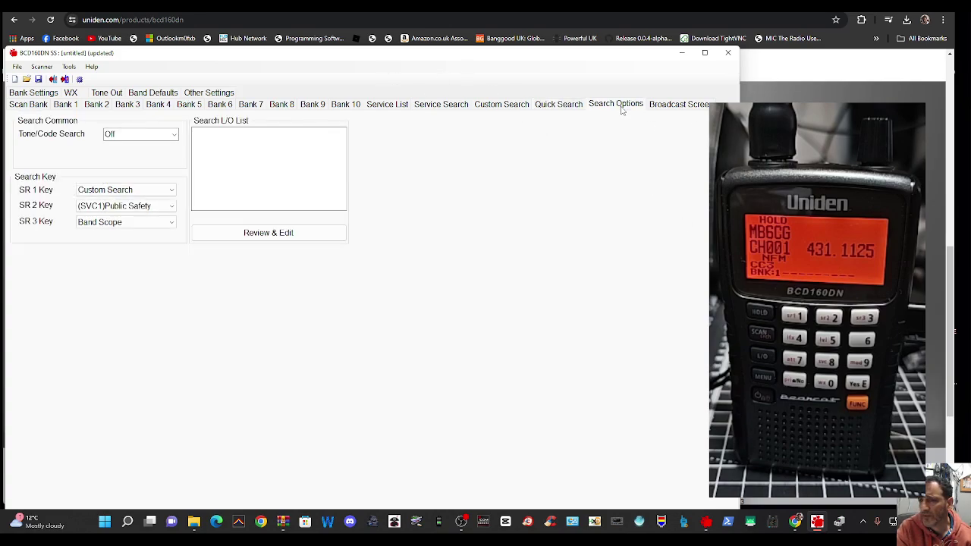
{"action": "left_click", "coordinate": [677, 107]}
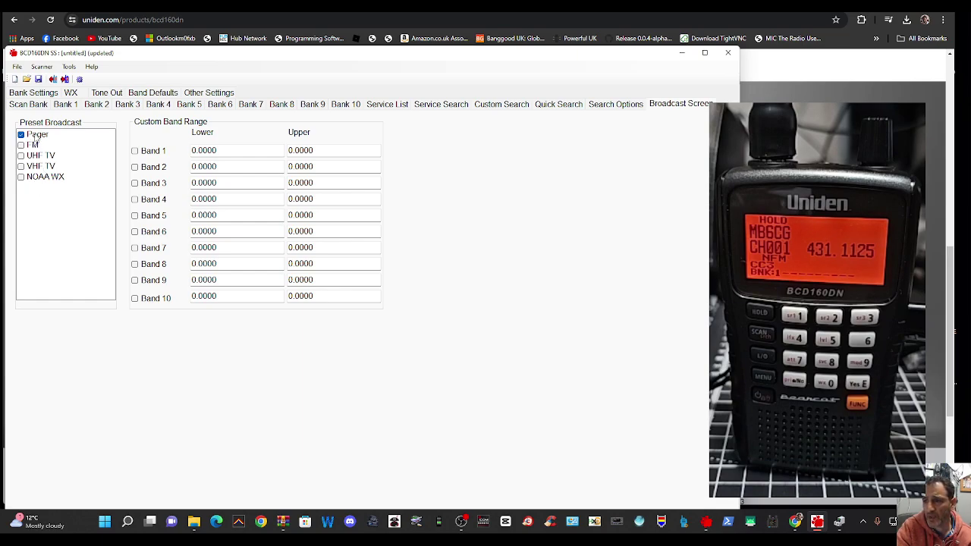
{"action": "left_click", "coordinate": [616, 104]}
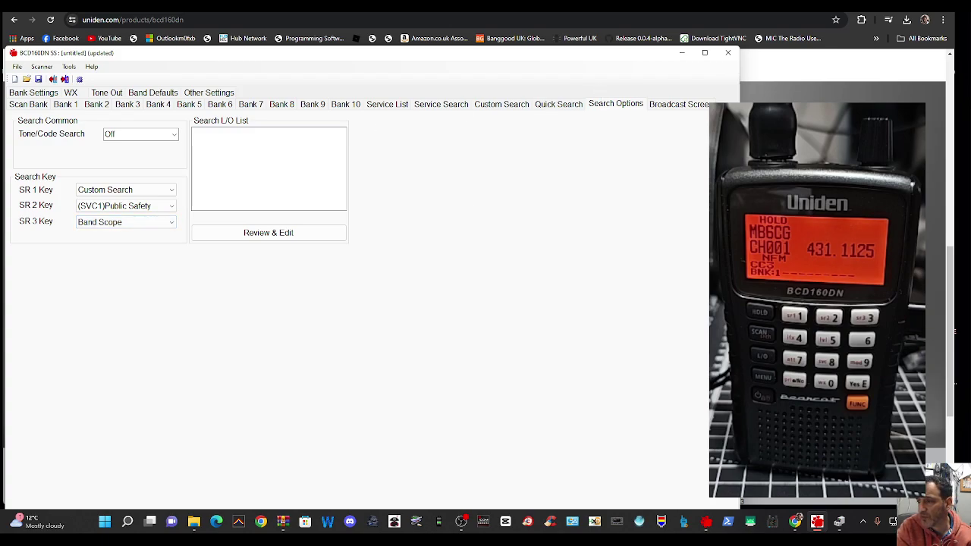
Look through the search key assignments and assign (SVC6)Air Band to the SR 2 Key
{"action": "left_click", "coordinate": [172, 190]}
{"action": "left_click", "coordinate": [171, 189]}
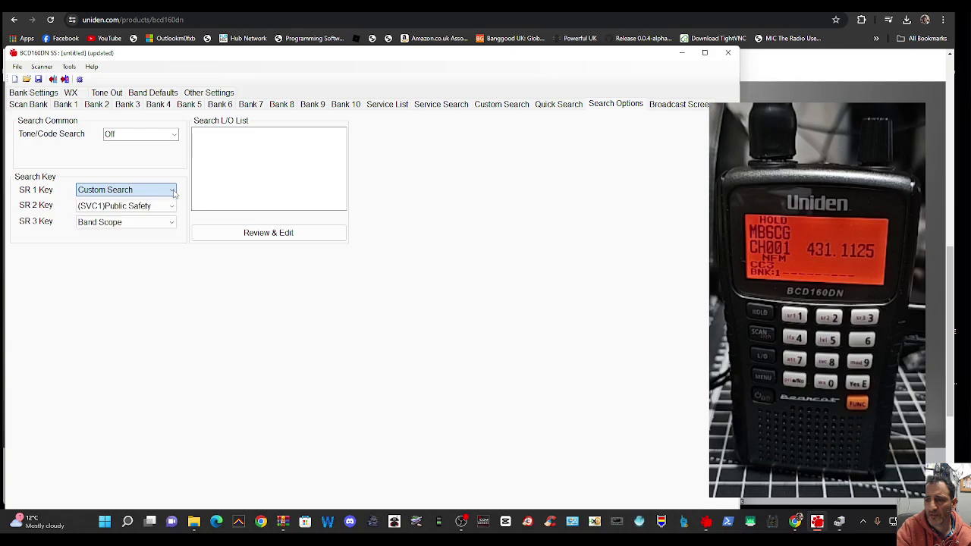
{"action": "left_click", "coordinate": [171, 207]}
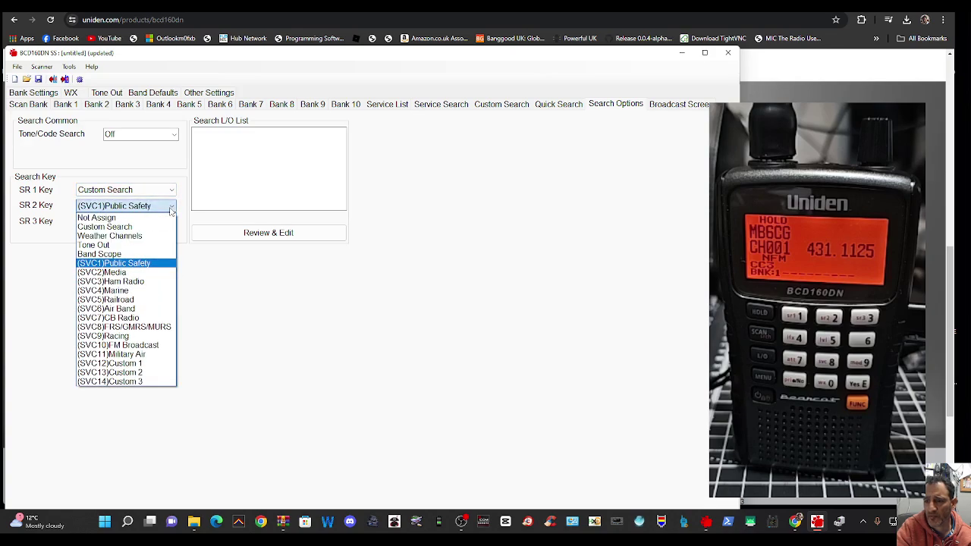
{"action": "left_click", "coordinate": [172, 208]}
{"action": "left_click", "coordinate": [171, 210]}
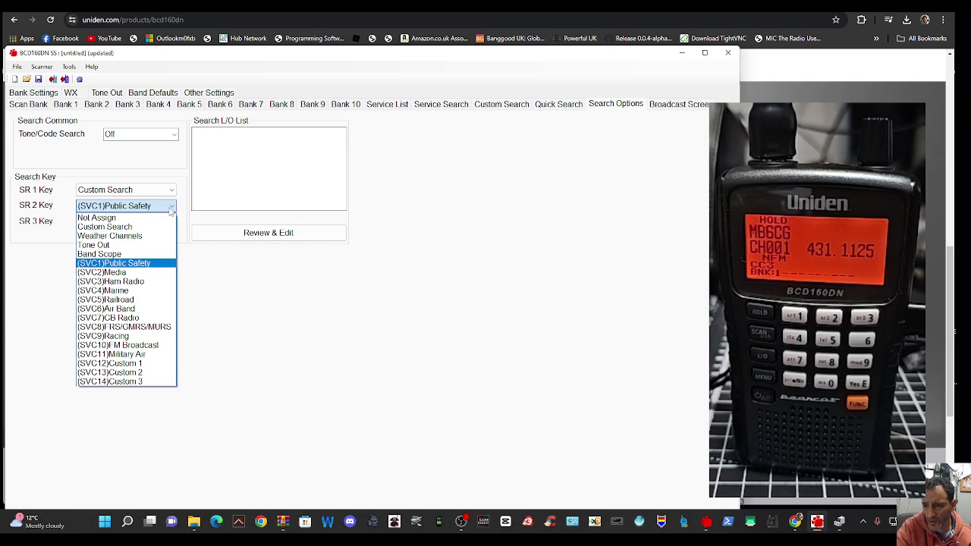
{"action": "left_click", "coordinate": [171, 209]}
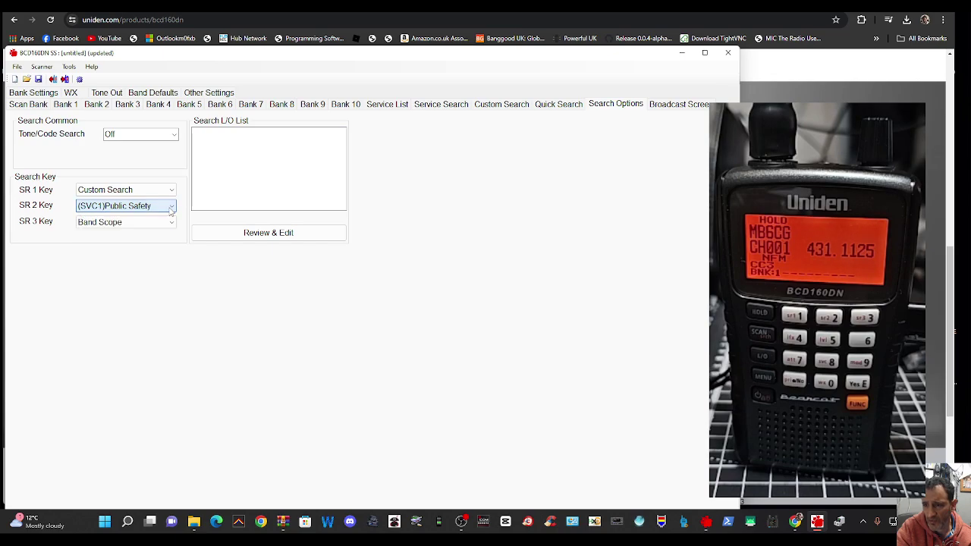
{"action": "left_click", "coordinate": [171, 209]}
{"action": "left_click", "coordinate": [171, 210]}
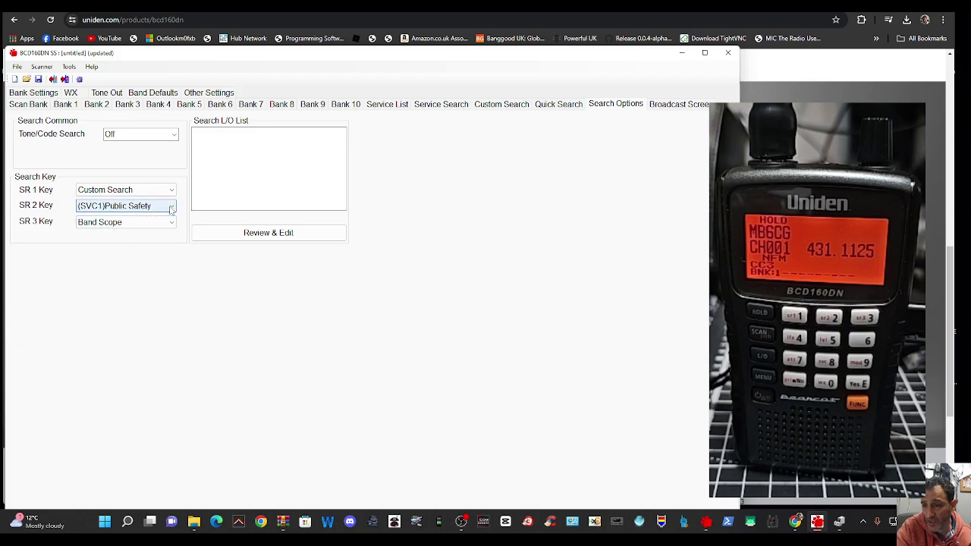
{"action": "left_click", "coordinate": [171, 210]}
{"action": "left_click", "coordinate": [171, 209]}
{"action": "left_click", "coordinate": [171, 209]}
{"action": "left_click", "coordinate": [172, 209]}
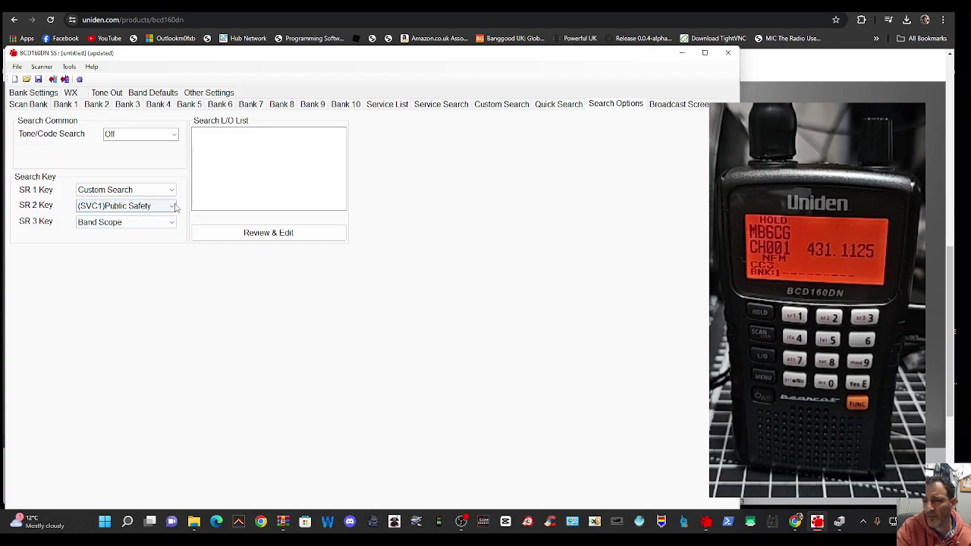
{"action": "left_click", "coordinate": [173, 207]}
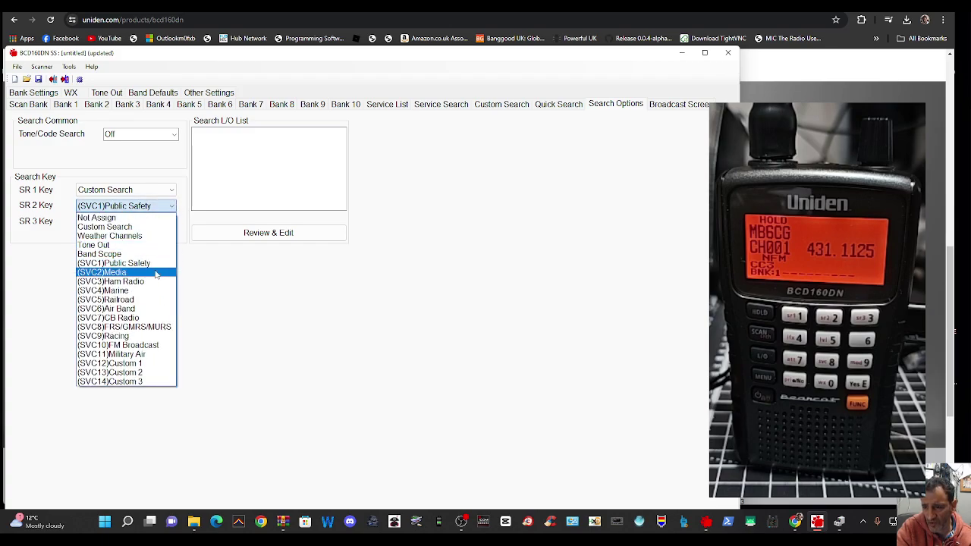
{"action": "left_click", "coordinate": [138, 309]}
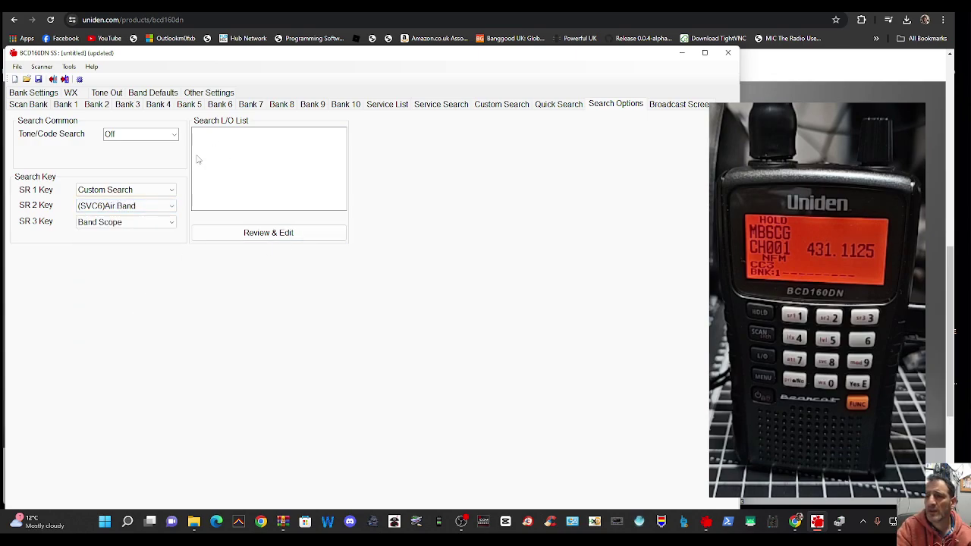
Open the Bank 1 channel list, check the first channel's entry and select the name of CH002
{"action": "left_click", "coordinate": [66, 106]}
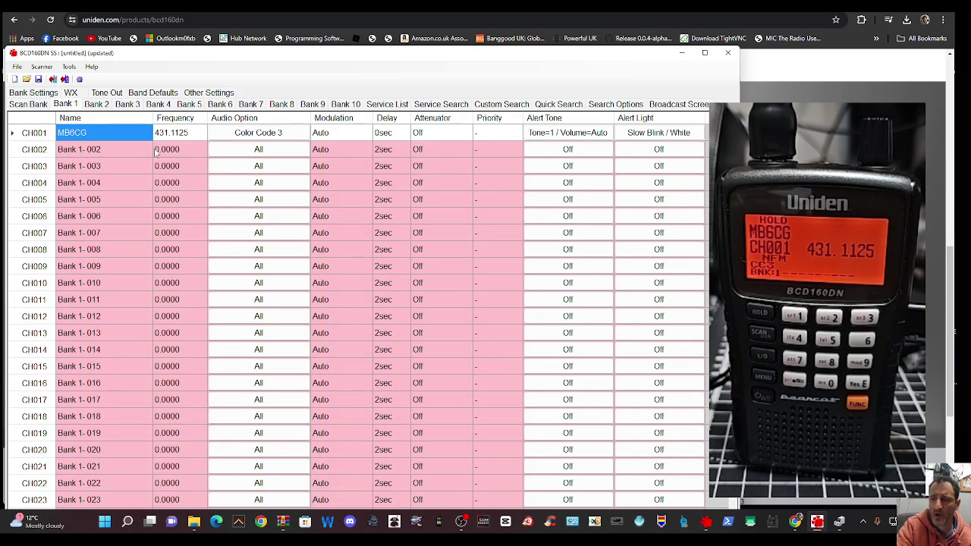
{"action": "left_click", "coordinate": [128, 133]}
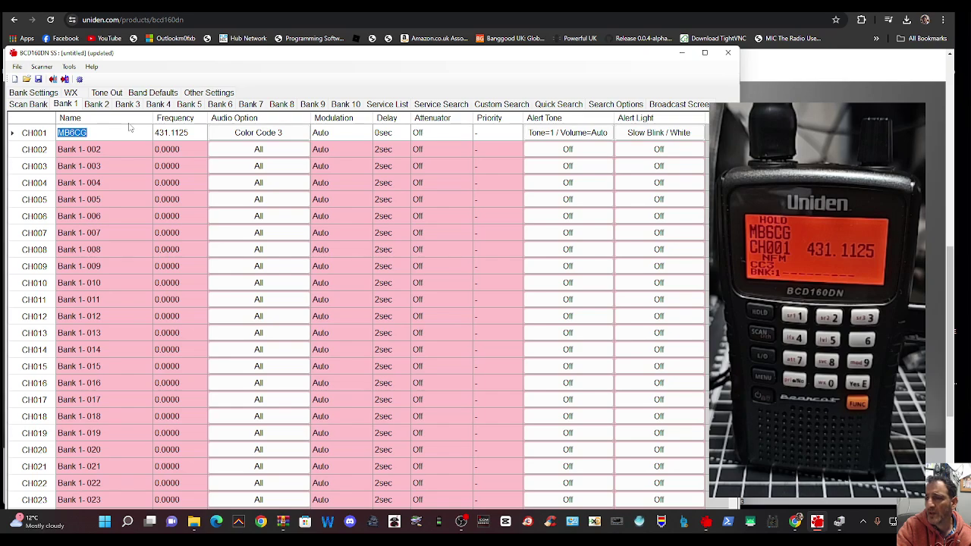
{"action": "left_click", "coordinate": [122, 155]}
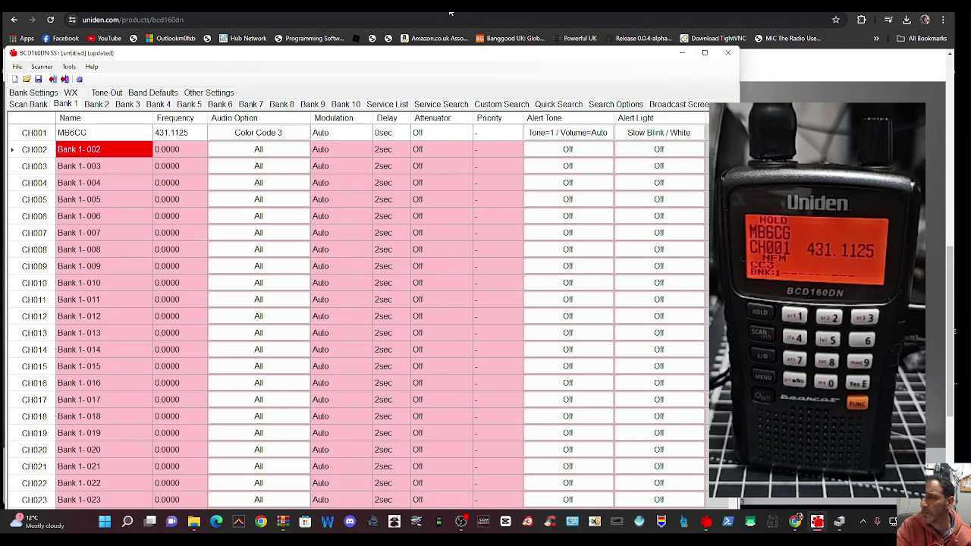
Switch to the browser, open RepeaterBook's Rest of World repeater directory and go to its list of countries
{"action": "left_click", "coordinate": [413, 7]}
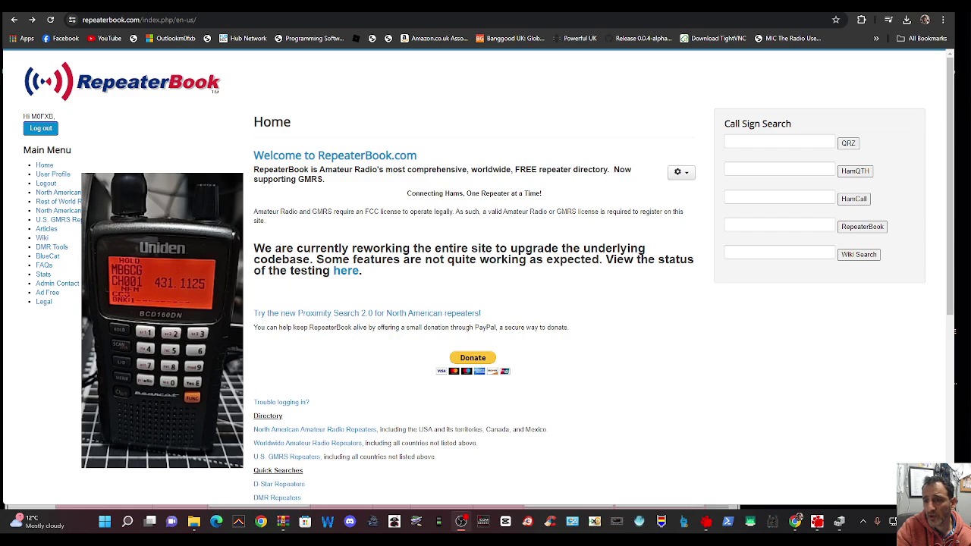
{"action": "left_click", "coordinate": [66, 202]}
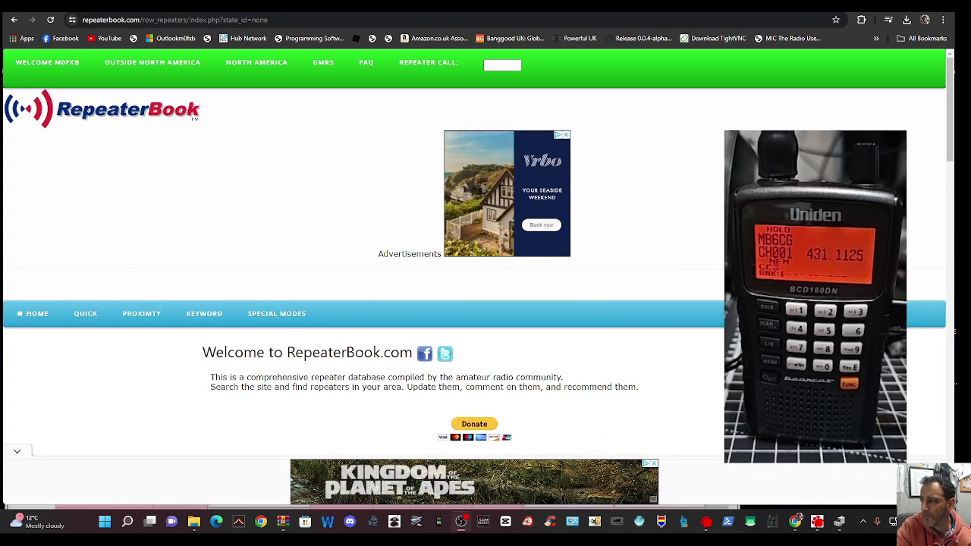
{"action": "scroll", "coordinate": [321, 199], "scroll_direction": "down", "scroll_amount": 3}
{"action": "scroll", "coordinate": [321, 199], "scroll_direction": "down", "scroll_amount": 2}
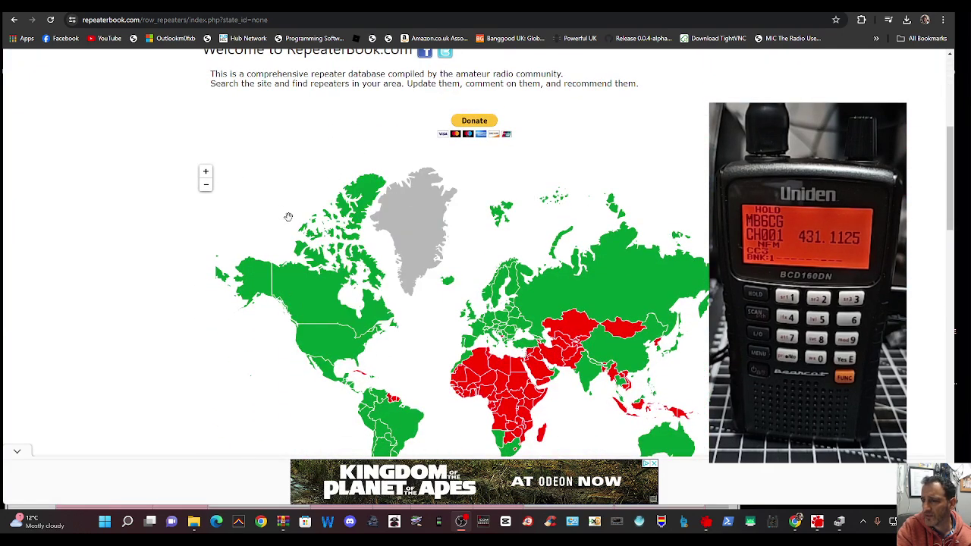
{"action": "scroll", "coordinate": [270, 190], "scroll_direction": "up", "scroll_amount": 1}
{"action": "scroll", "coordinate": [277, 191], "scroll_direction": "down", "scroll_amount": 2}
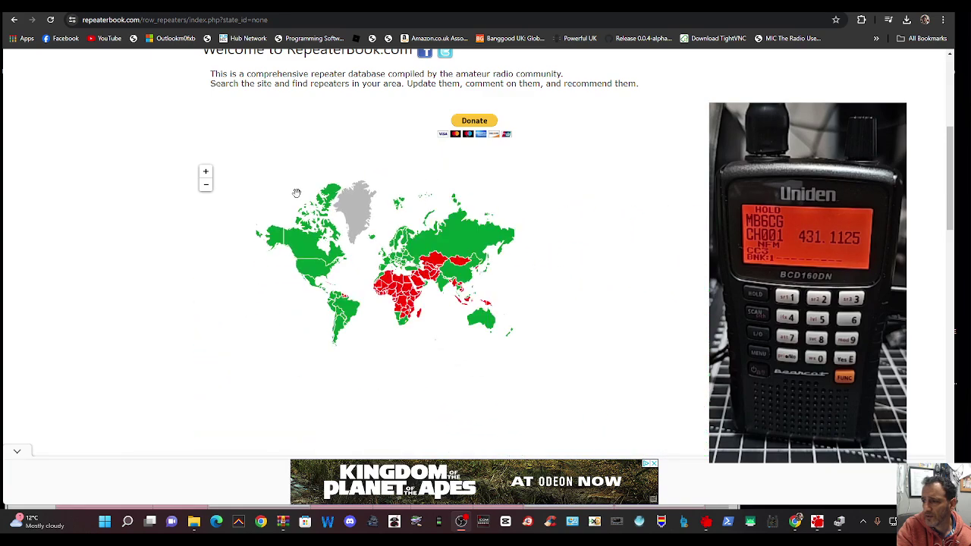
{"action": "scroll", "coordinate": [298, 193], "scroll_direction": "up", "scroll_amount": 1}
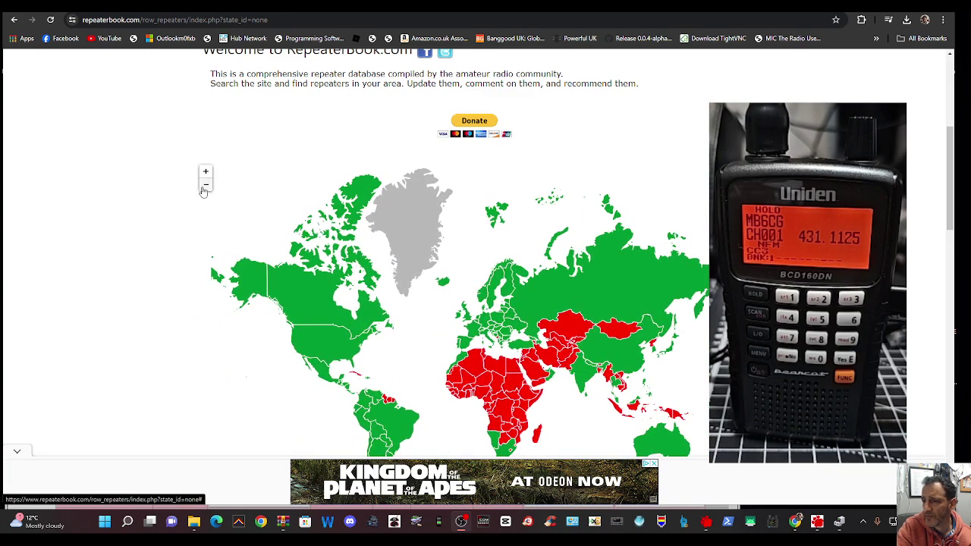
{"action": "scroll", "coordinate": [334, 267], "scroll_direction": "down", "scroll_amount": 2}
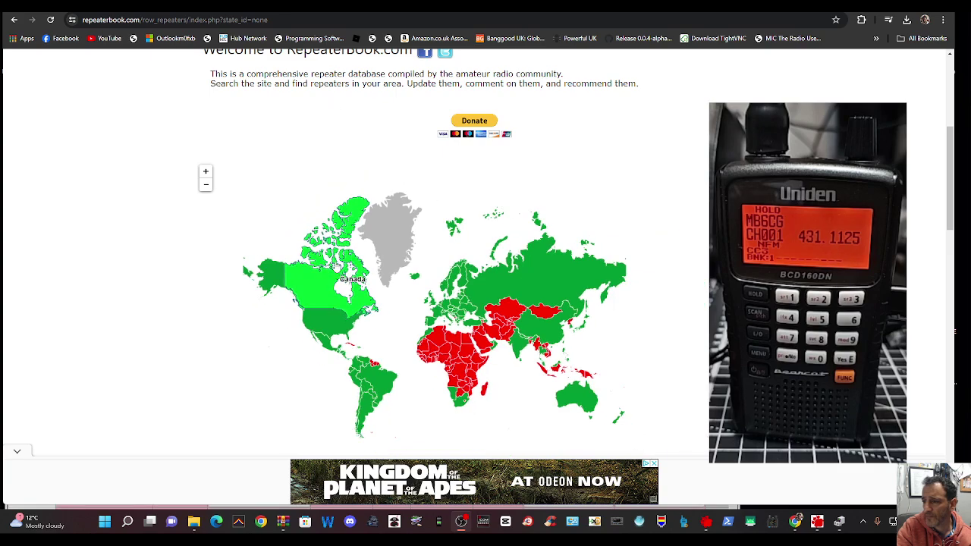
{"action": "scroll", "coordinate": [188, 292], "scroll_direction": "down", "scroll_amount": 2}
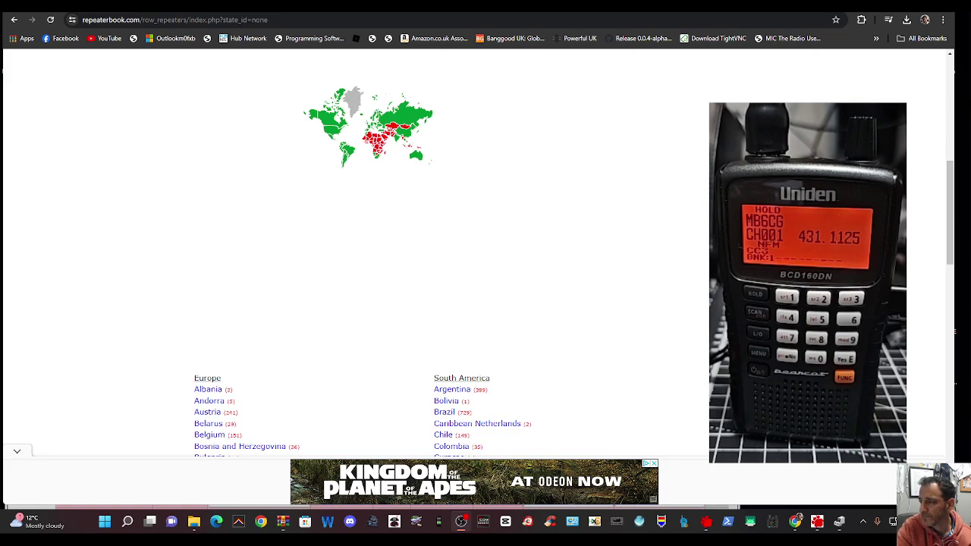
{"action": "scroll", "coordinate": [680, 436], "scroll_direction": "down", "scroll_amount": 4}
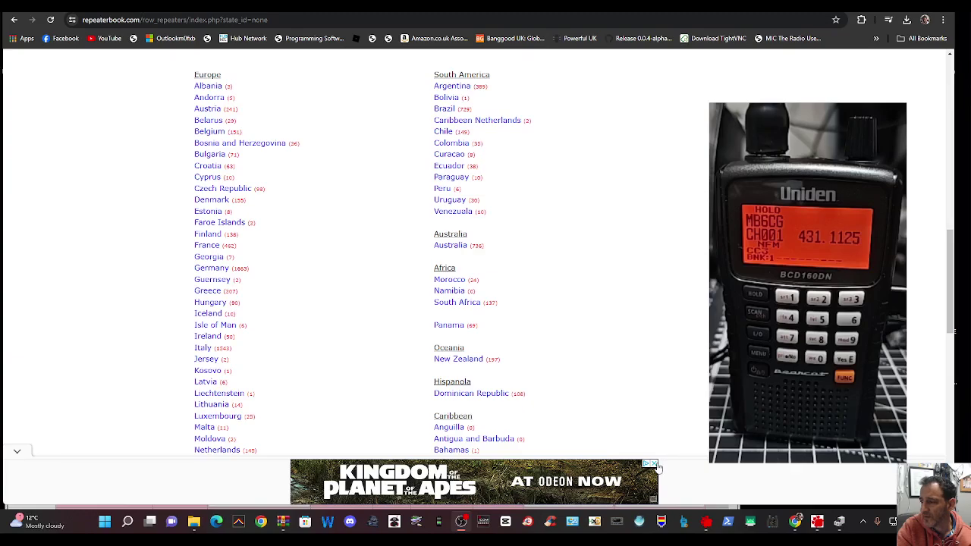
Dismiss the banner advert, open the United Kingdom repeaters from the Europe list and close the pop-up advert
{"action": "left_click", "coordinate": [654, 464]}
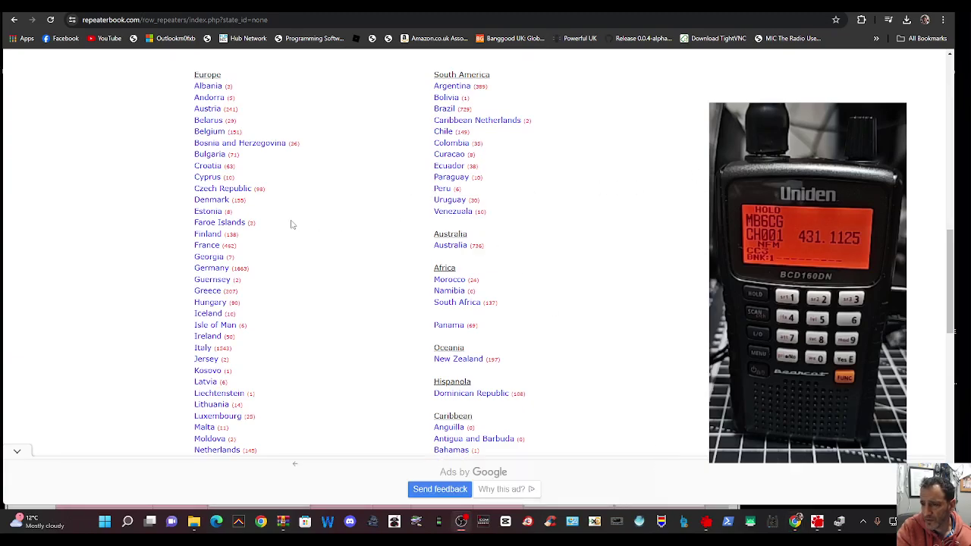
{"action": "scroll", "coordinate": [292, 224], "scroll_direction": "down", "scroll_amount": 4}
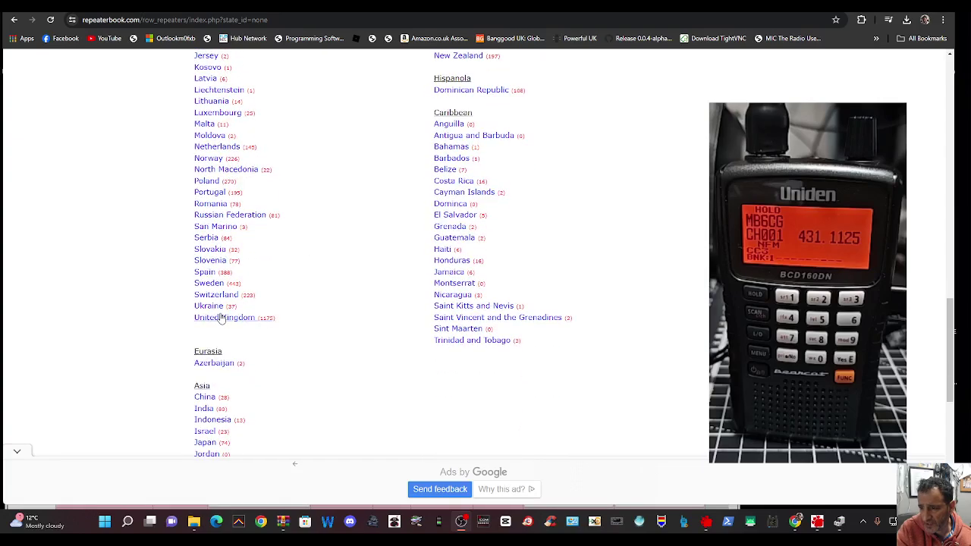
{"action": "left_click", "coordinate": [220, 317]}
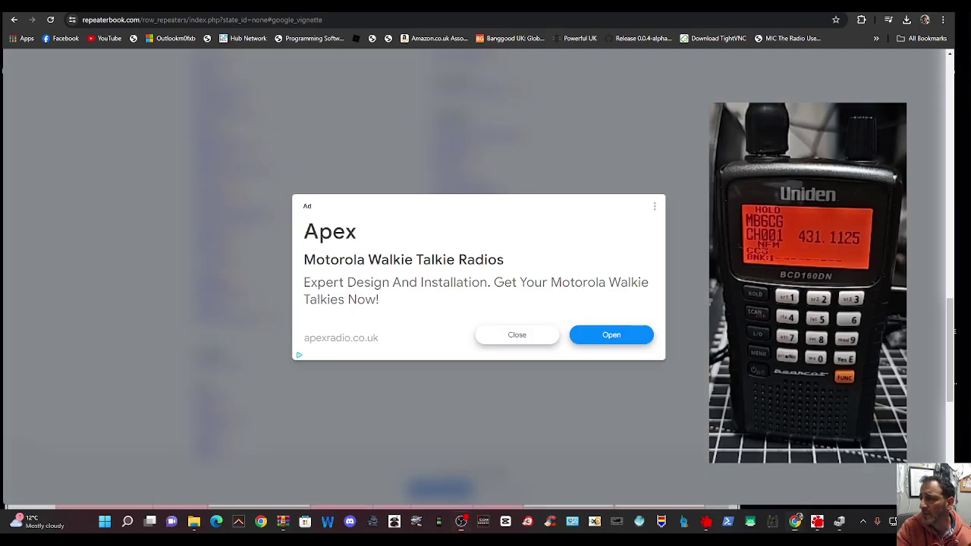
{"action": "left_click", "coordinate": [535, 333]}
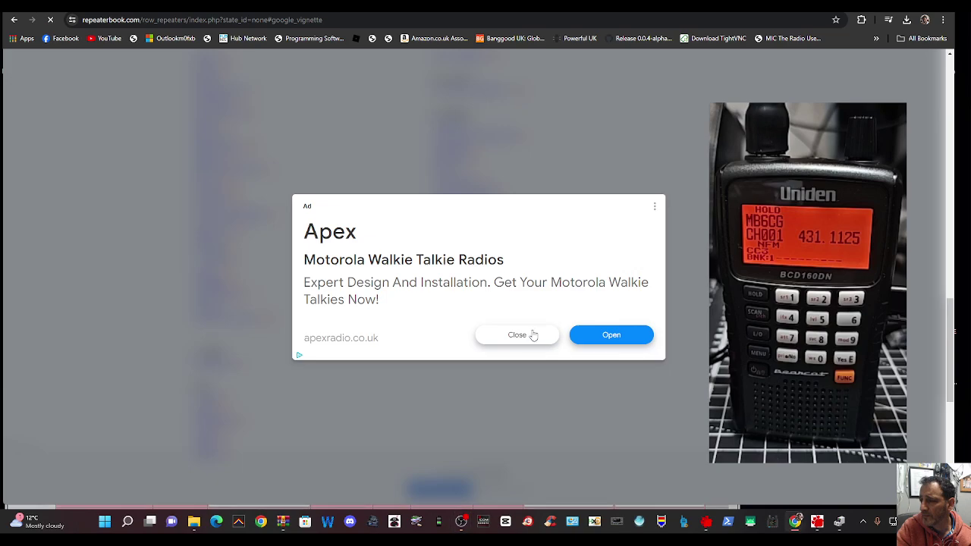
{"action": "left_click", "coordinate": [529, 334]}
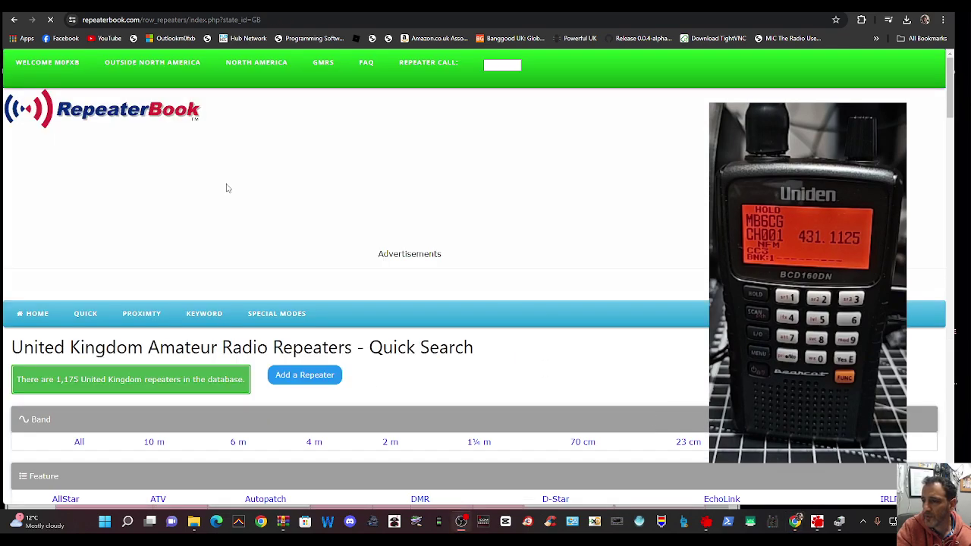
List the United Kingdom repeaters that have the DMR feature
{"action": "scroll", "coordinate": [141, 189], "scroll_direction": "down", "scroll_amount": 3}
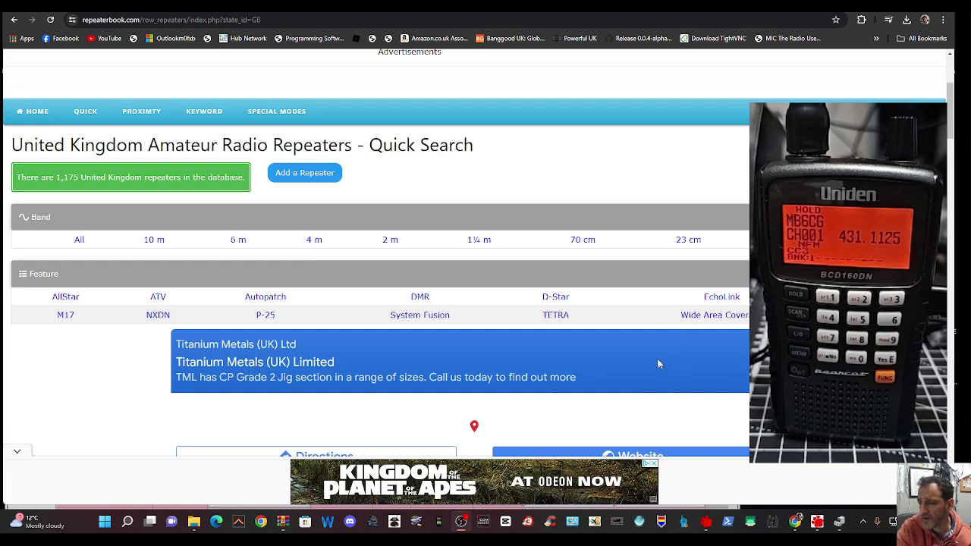
{"action": "scroll", "coordinate": [635, 233], "scroll_direction": "down", "scroll_amount": 2}
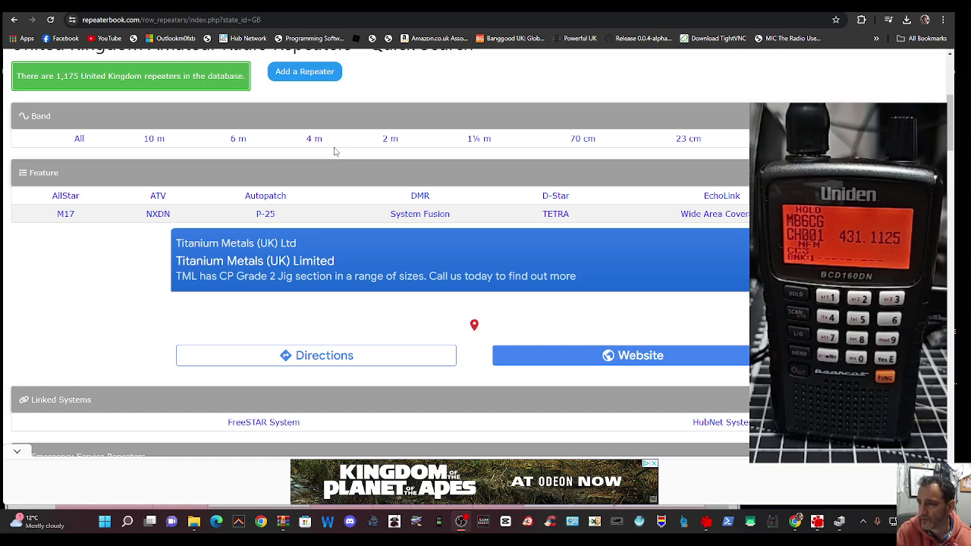
{"action": "left_click", "coordinate": [421, 196]}
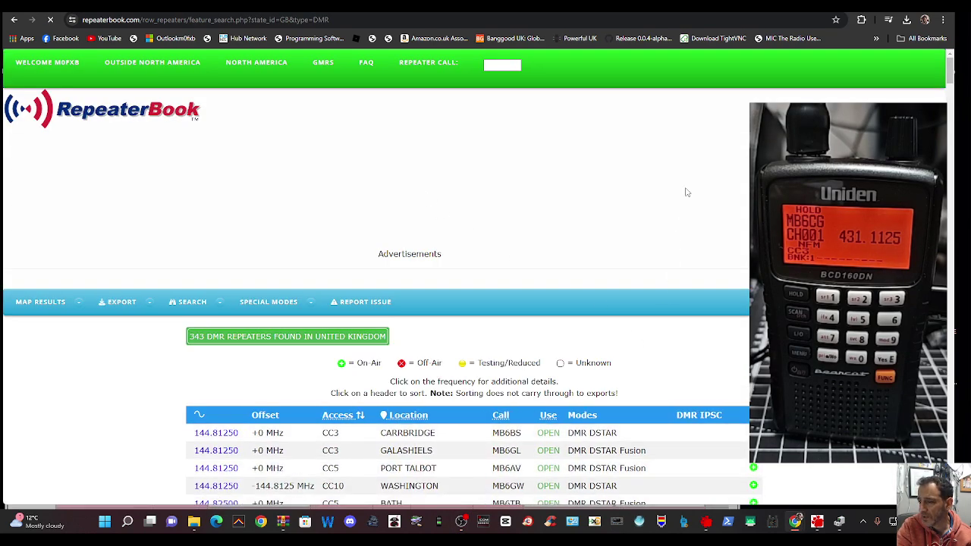
Browse the DMR repeater list and open the details of the Blackpool repeater GB7FO on 430.27500
{"action": "scroll", "coordinate": [694, 174], "scroll_direction": "down", "scroll_amount": 2}
{"action": "scroll", "coordinate": [702, 162], "scroll_direction": "down", "scroll_amount": 5}
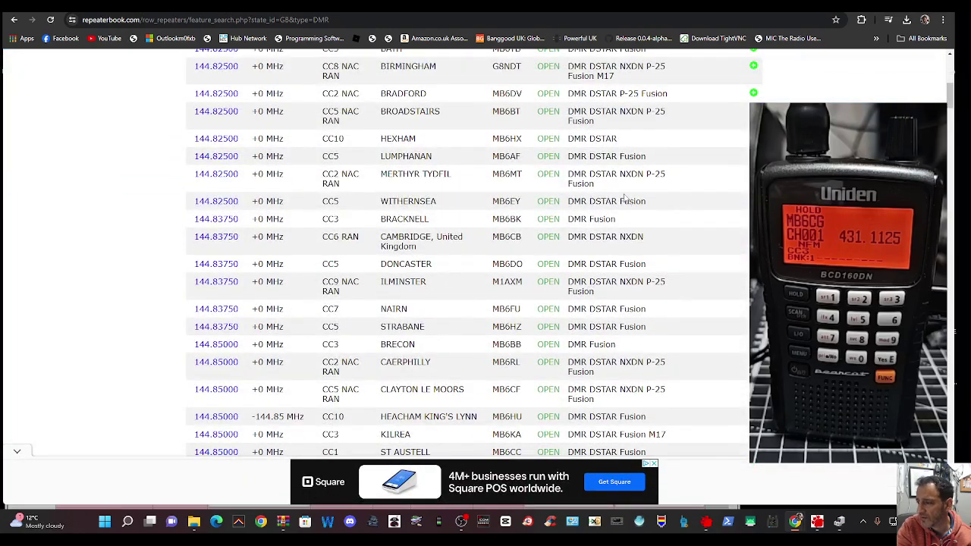
{"action": "scroll", "coordinate": [624, 197], "scroll_direction": "down", "scroll_amount": 9}
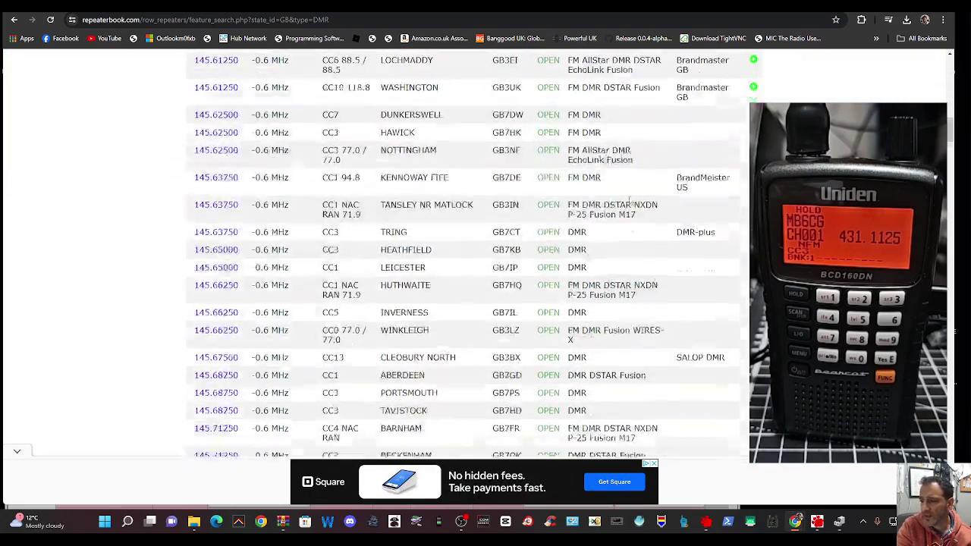
{"action": "scroll", "coordinate": [629, 200], "scroll_direction": "down", "scroll_amount": 5}
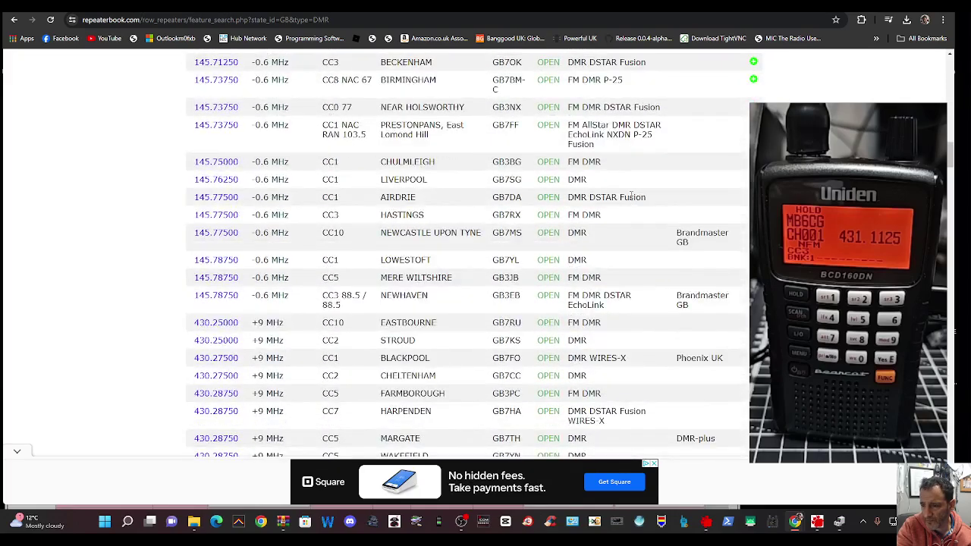
{"action": "scroll", "coordinate": [630, 195], "scroll_direction": "down", "scroll_amount": 1}
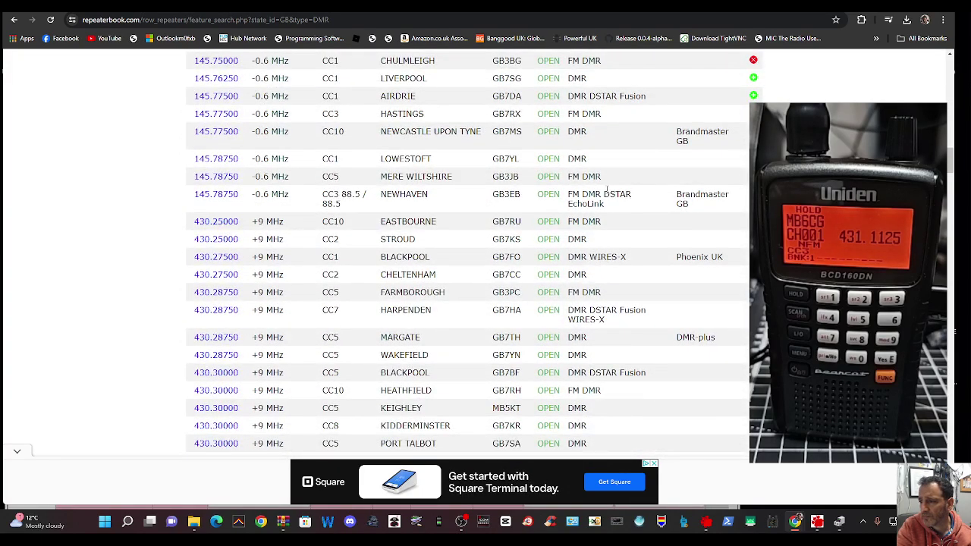
{"action": "scroll", "coordinate": [606, 189], "scroll_direction": "down", "scroll_amount": 1}
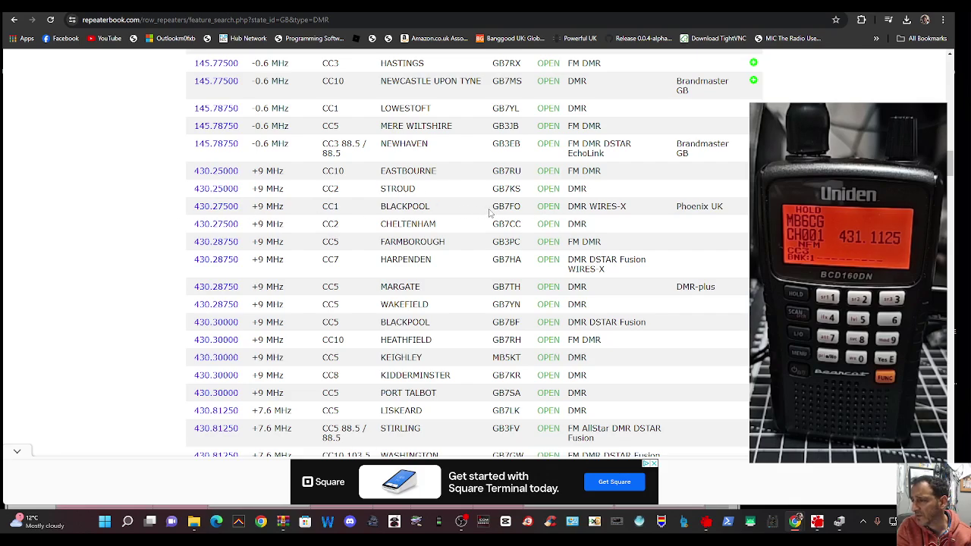
{"action": "left_click", "coordinate": [210, 210]}
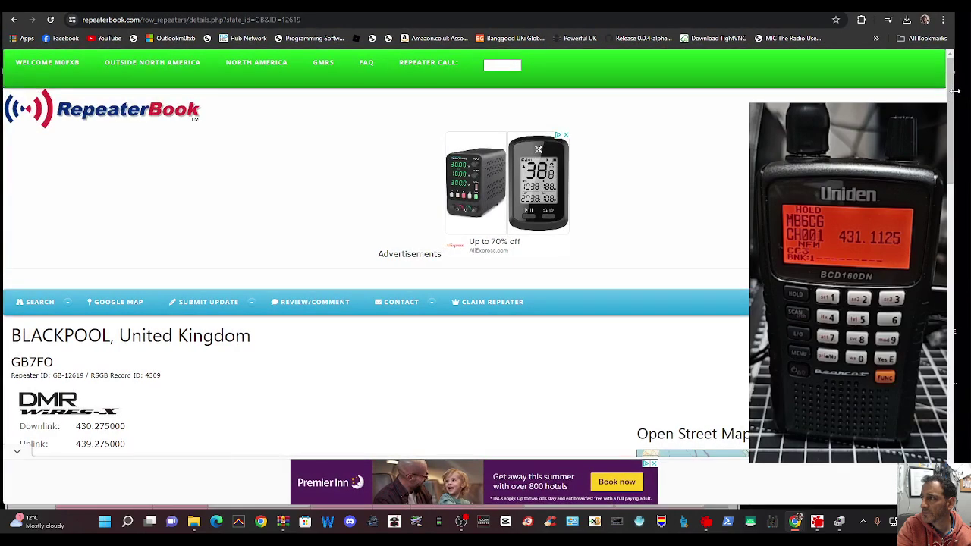
Narrow the RepeaterBook browser window to about half the screen and move it to the far side, clear of the programming window
{"action": "left_click_drag", "start_coordinate": [957, 93], "coordinate": [635, 100]}
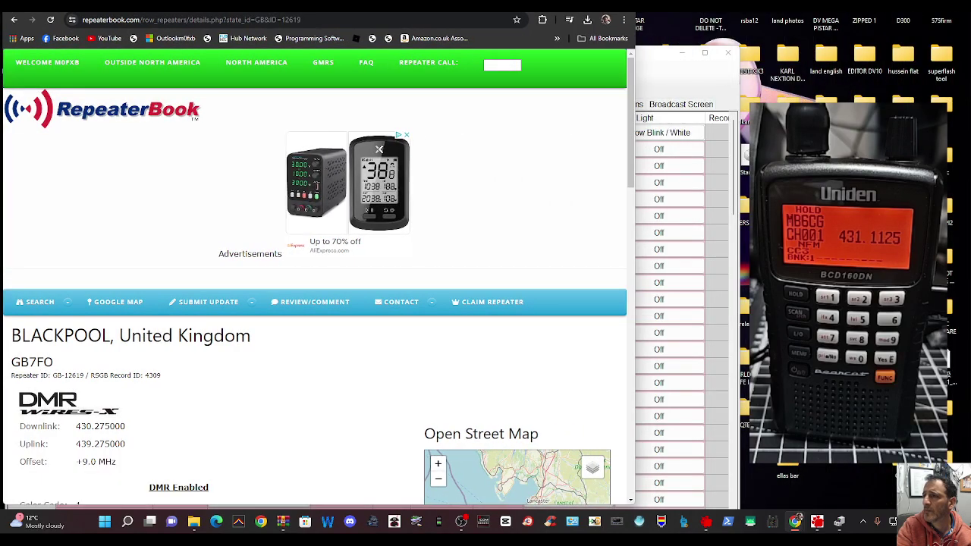
{"action": "left_click_drag", "start_coordinate": [449, 2], "coordinate": [782, 2]}
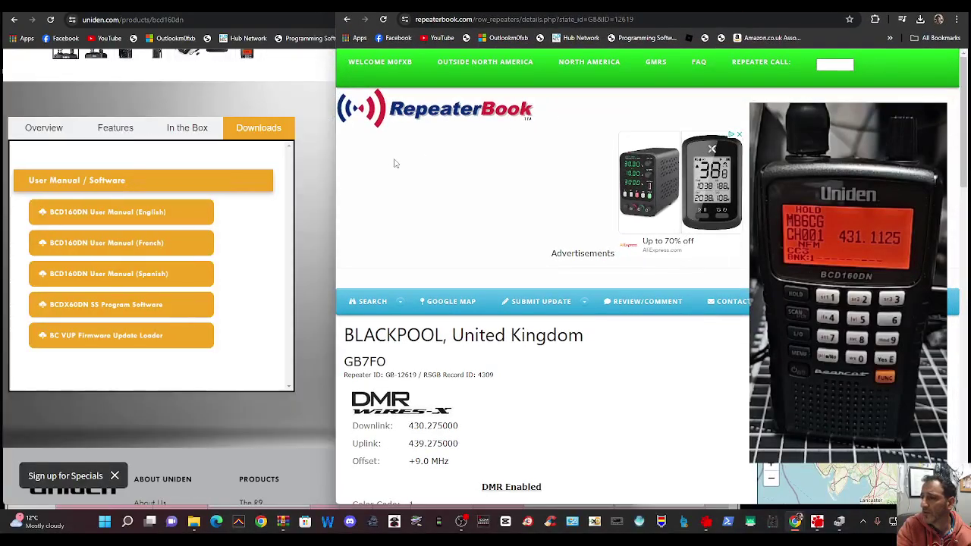
{"action": "left_click_drag", "start_coordinate": [336, 158], "coordinate": [514, 166]}
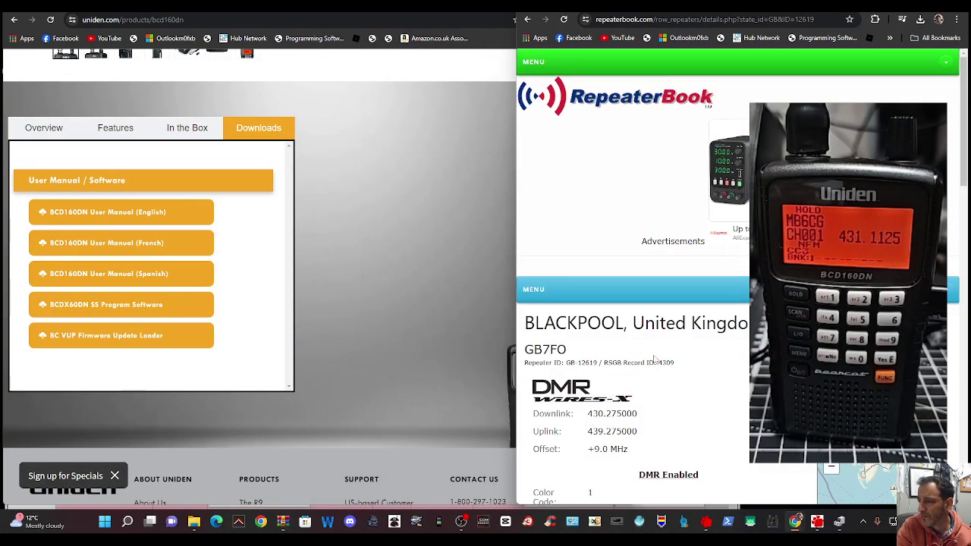
Bring up the BCD160DN SS programming window and narrow it until it sits beside the RepeaterBook window without overlapping
{"action": "left_click", "coordinate": [818, 522]}
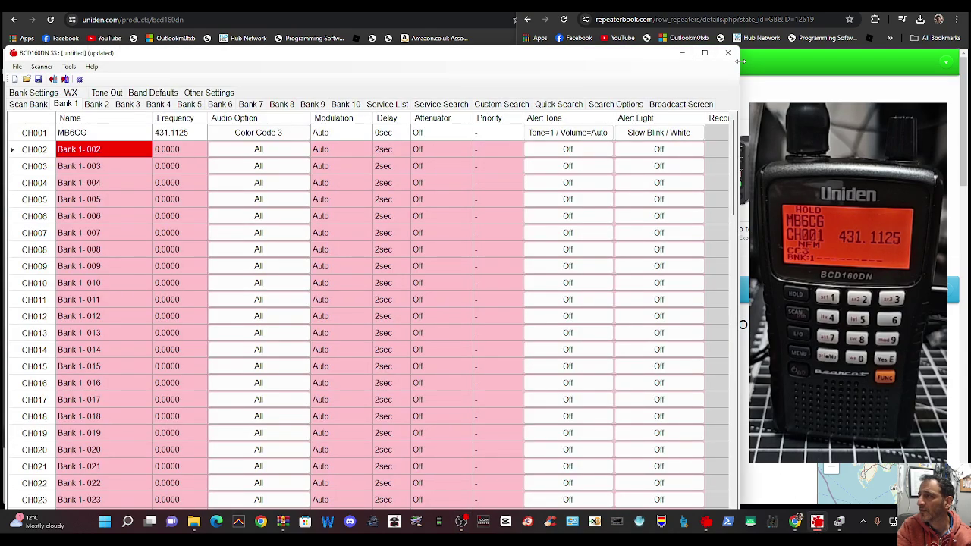
{"action": "left_click_drag", "start_coordinate": [738, 88], "coordinate": [603, 88]}
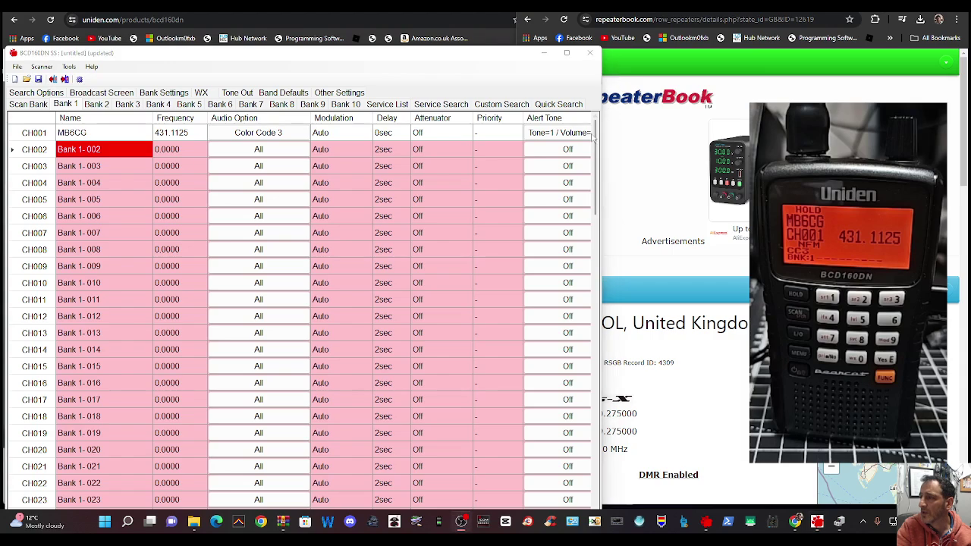
{"action": "left_click_drag", "start_coordinate": [605, 73], "coordinate": [508, 75]}
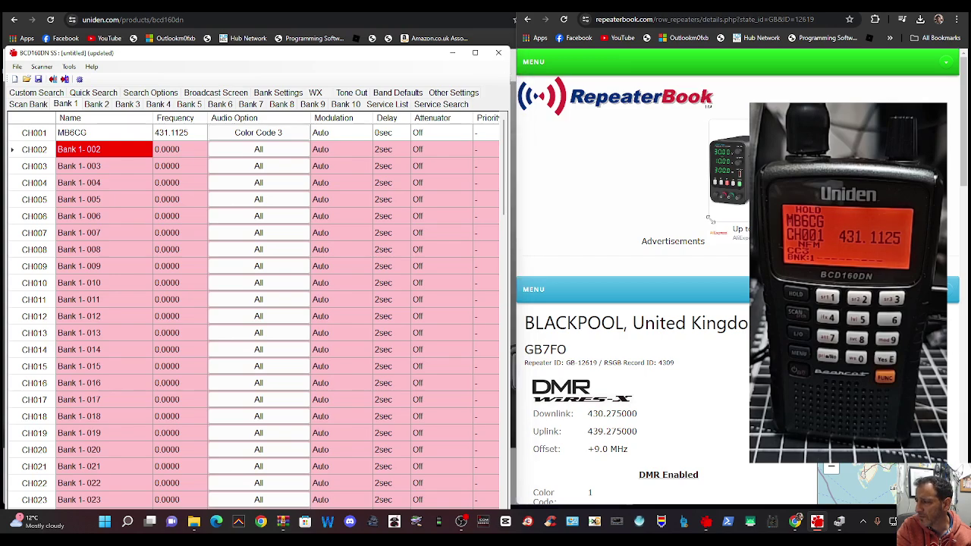
{"action": "left_click_drag", "start_coordinate": [710, 219], "coordinate": [741, 265]}
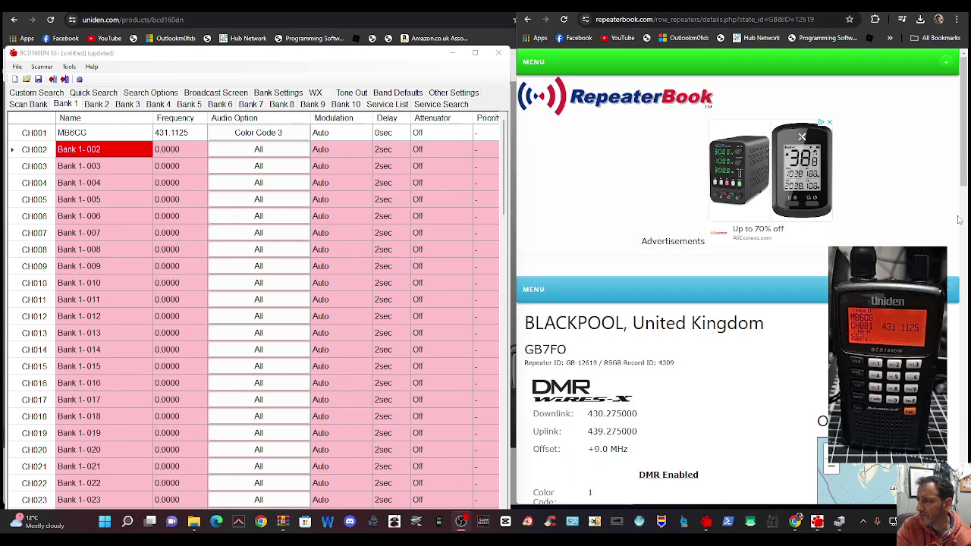
Copy the downlink frequency 430.275000 from the GB7FO repeater's details
{"action": "scroll", "coordinate": [893, 210], "scroll_direction": "down", "scroll_amount": 3}
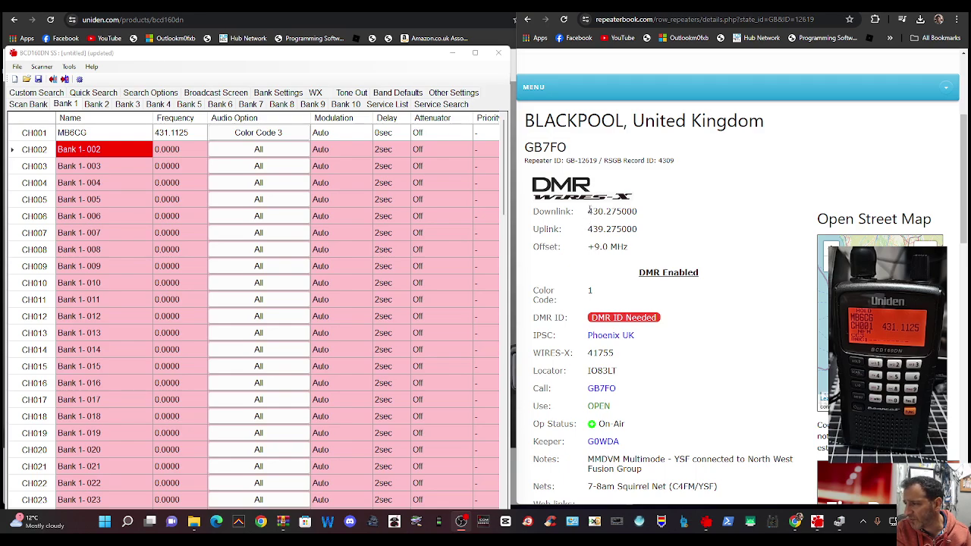
{"action": "left_click_drag", "start_coordinate": [589, 211], "coordinate": [641, 219]}
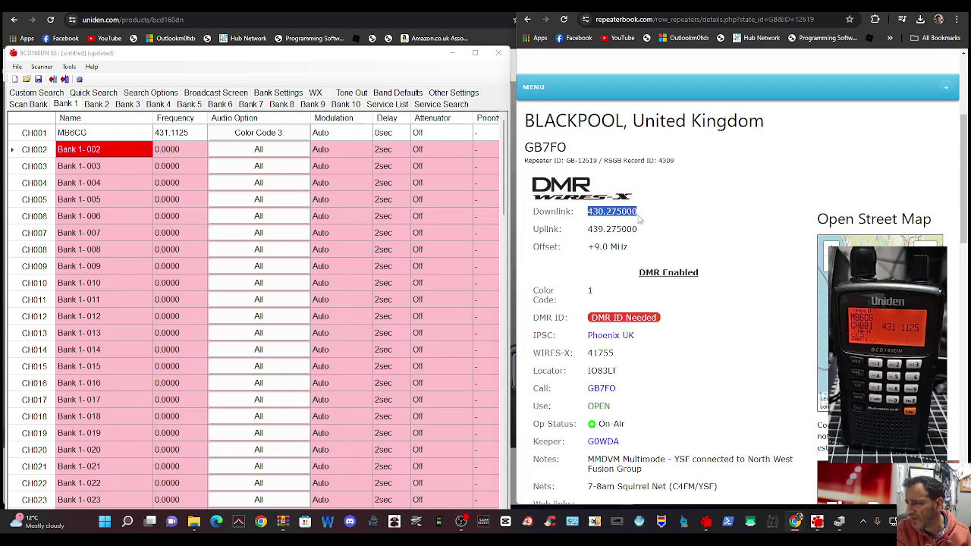
{"action": "right_click", "coordinate": [616, 212]}
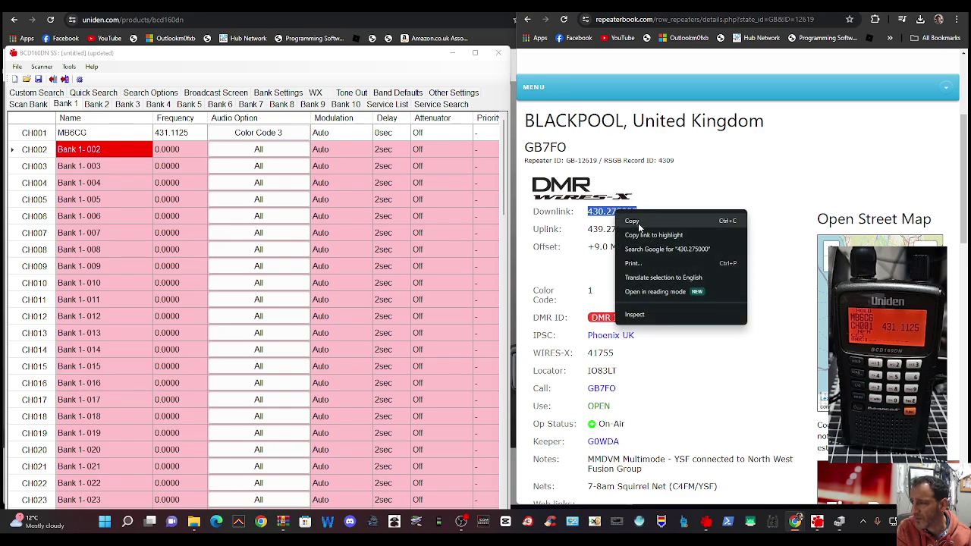
{"action": "left_click", "coordinate": [635, 222]}
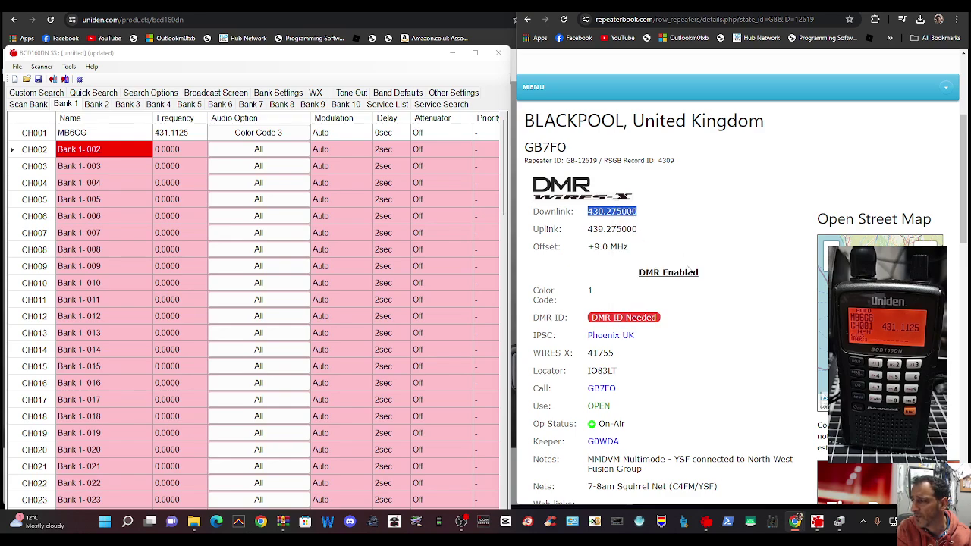
Try to replace channel CH002's frequency in Bank 1 with the copied GB7FO frequency
{"action": "left_click", "coordinate": [104, 152]}
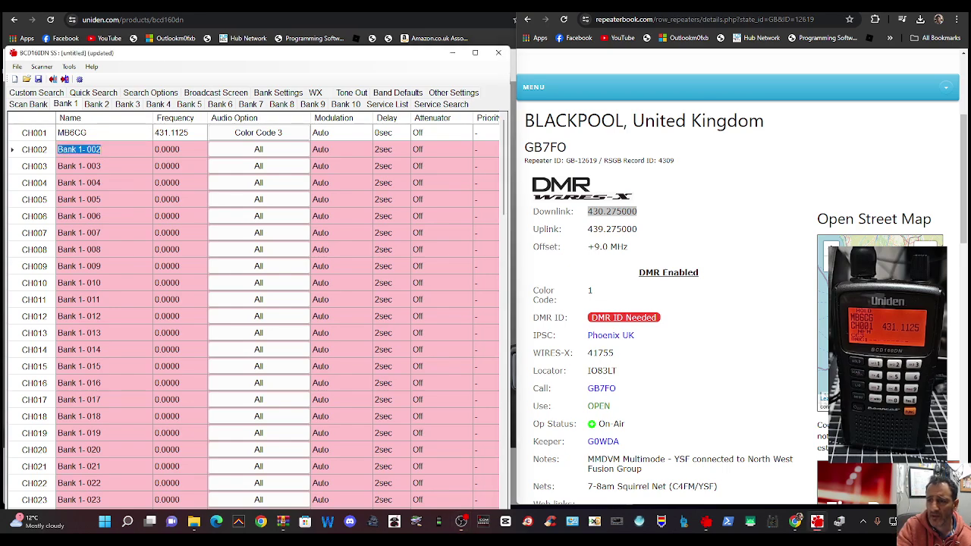
{"action": "left_click", "coordinate": [174, 152]}
{"action": "right_click", "coordinate": [176, 151]}
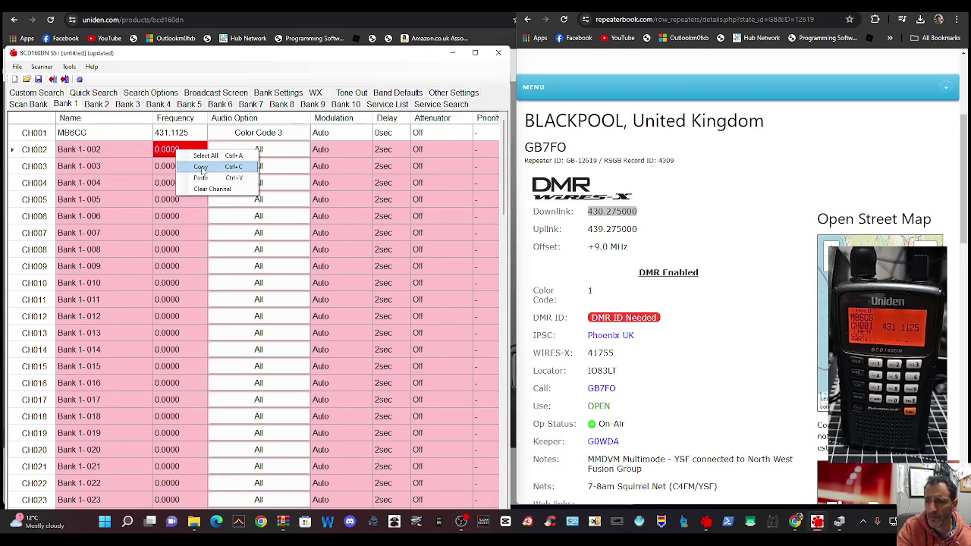
{"action": "left_click", "coordinate": [201, 167]}
{"action": "left_click", "coordinate": [179, 151]}
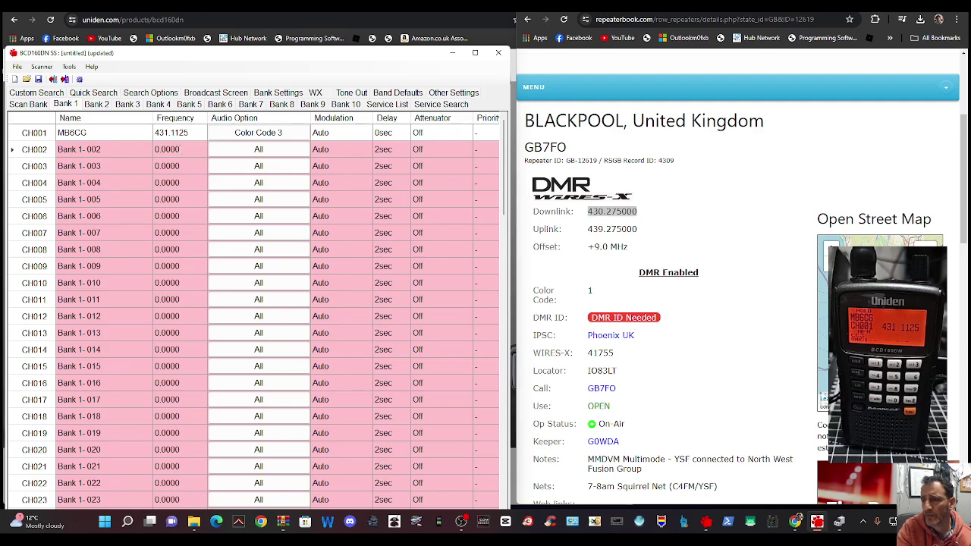
{"action": "key", "text": "BackSpace"}
{"action": "key", "text": "BackSpace"}
{"action": "key", "text": "BackSpace"}
{"action": "key", "text": "BackSpace"}
{"action": "key", "text": "BackSpace"}
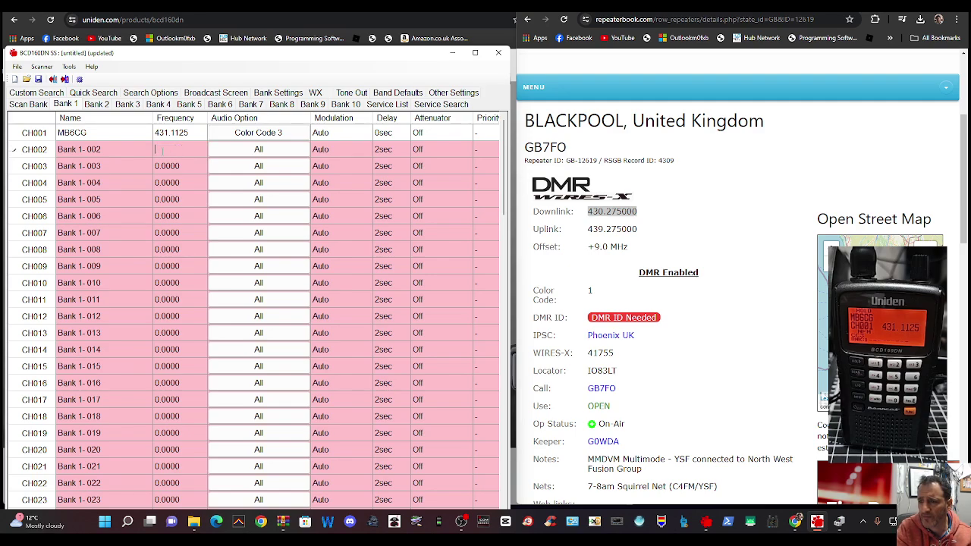
{"action": "right_click", "coordinate": [168, 149]}
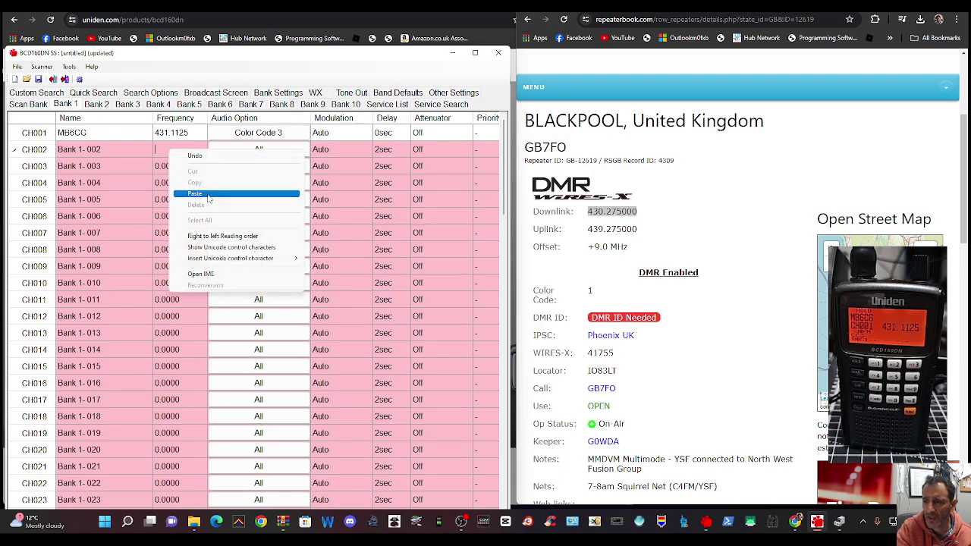
{"action": "left_click", "coordinate": [211, 196]}
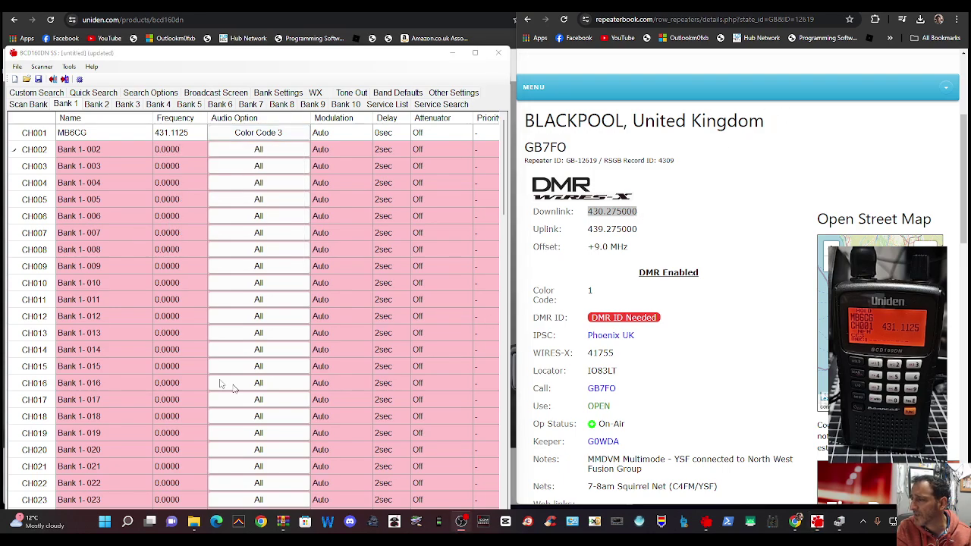
Copy the downlink frequency 430.275000 from the GB7FO repeater details again
{"action": "left_click", "coordinate": [608, 212]}
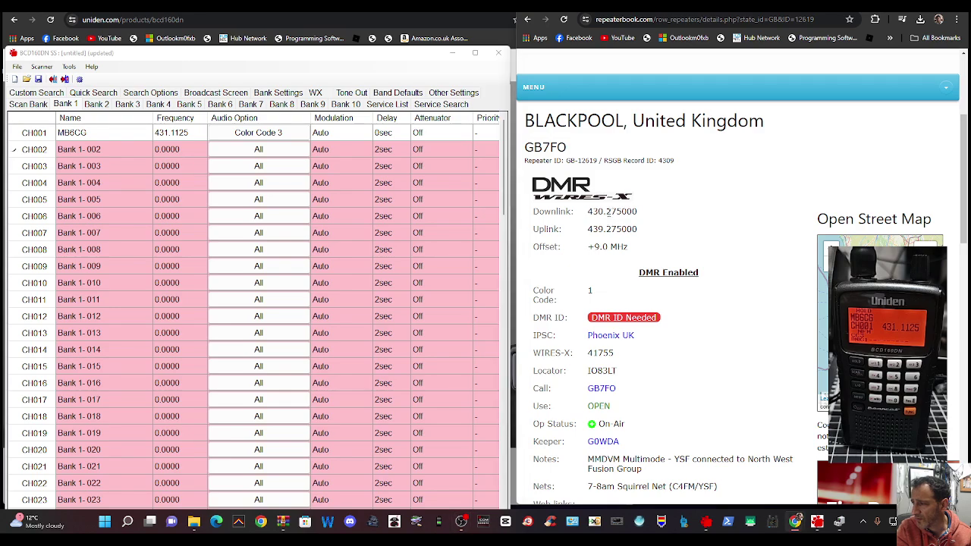
{"action": "double_click", "coordinate": [608, 211]}
{"action": "right_click", "coordinate": [608, 211]}
{"action": "left_click", "coordinate": [624, 223]}
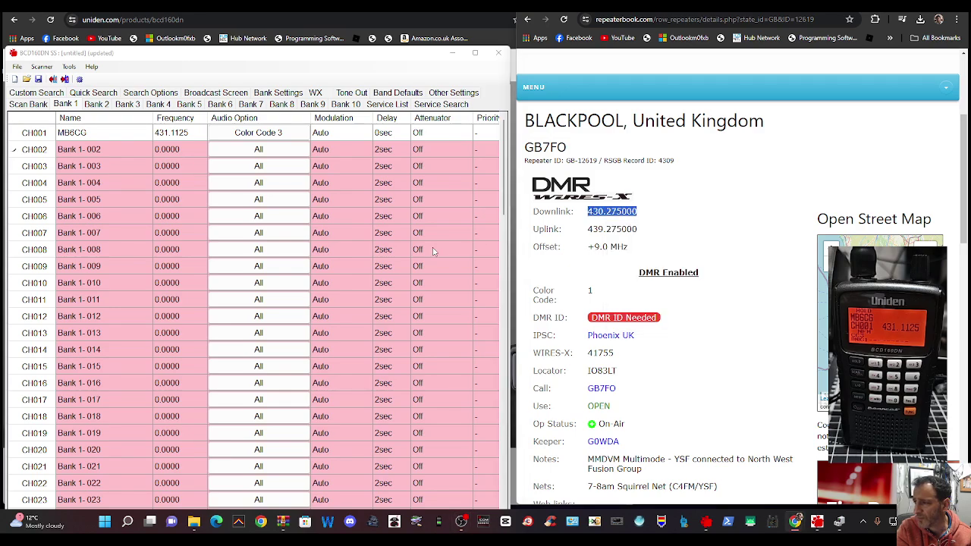
Clear the frequency of channel CH002 in Bank 1 and paste in the copied frequency, 430.27500
{"action": "left_click", "coordinate": [185, 149]}
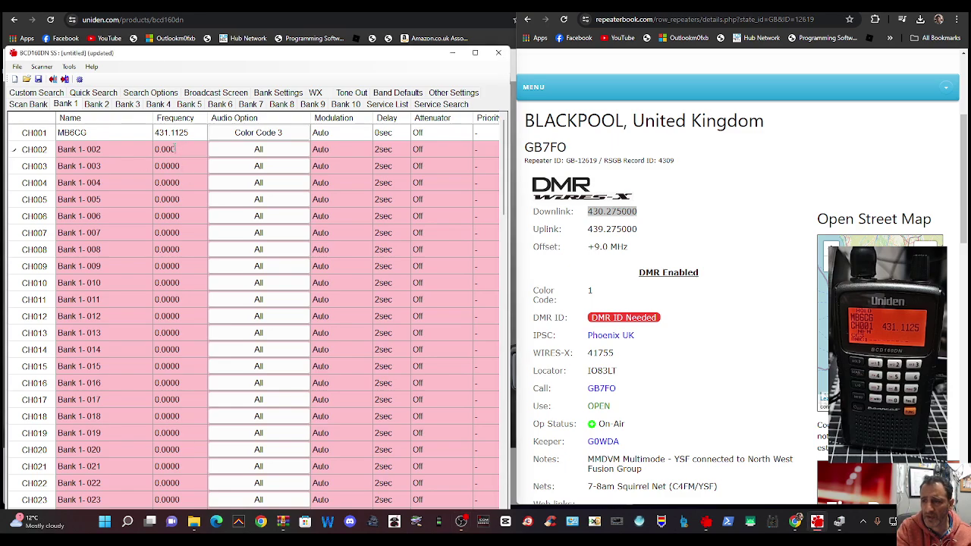
{"action": "key", "text": "BackSpace"}
{"action": "key", "text": "BackSpace"}
{"action": "key", "text": "BackSpace"}
{"action": "key", "text": "BackSpace"}
{"action": "key", "text": "BackSpace"}
{"action": "key", "text": "BackSpace"}
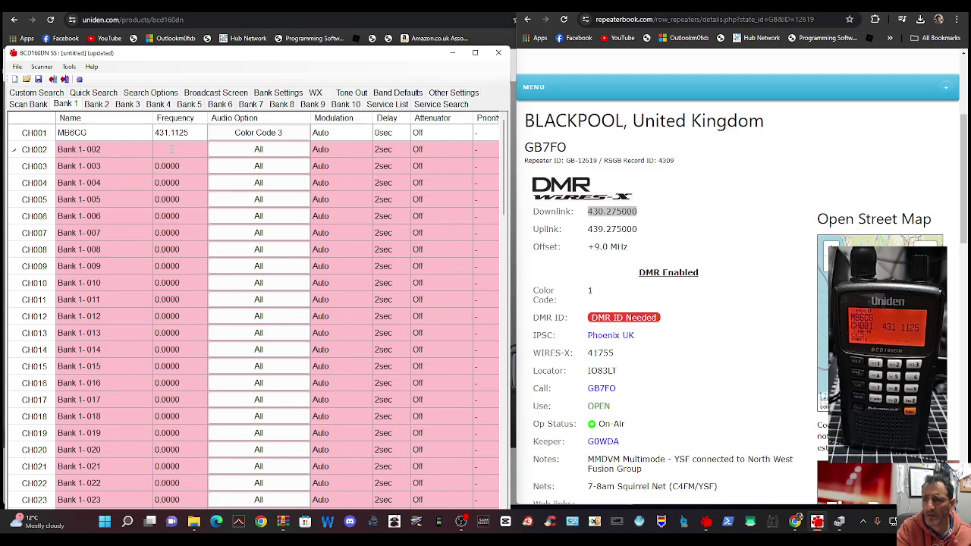
{"action": "right_click", "coordinate": [172, 148]}
{"action": "left_click", "coordinate": [204, 195]}
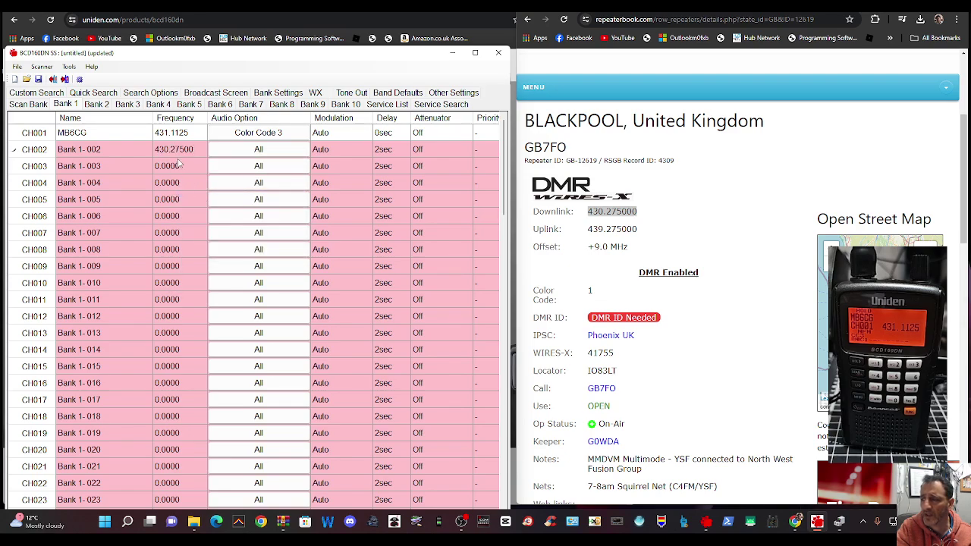
Rename Bank 1 channel CH002 as GB7FO, replacing its default name
{"action": "left_click", "coordinate": [96, 152]}
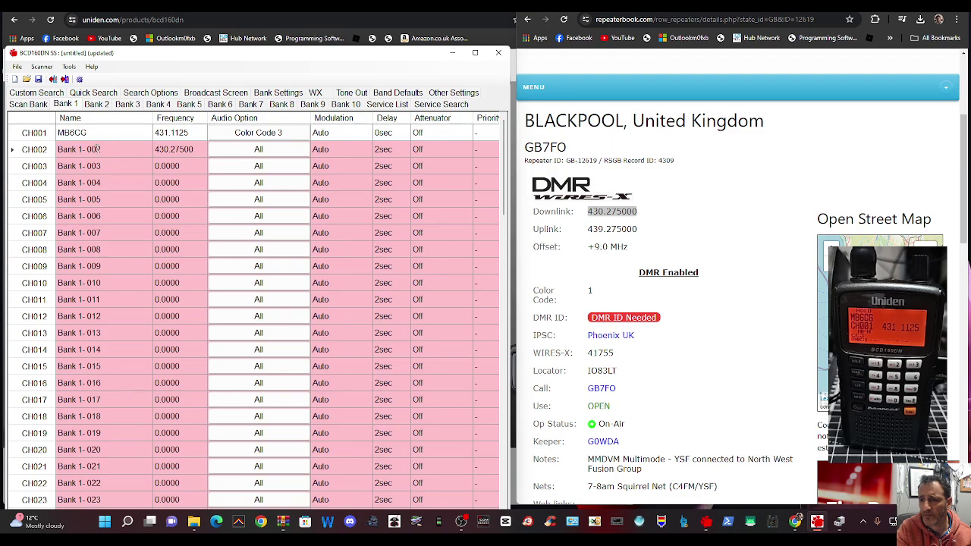
{"action": "double_click", "coordinate": [95, 149]}
{"action": "key", "text": "BackSpace"}
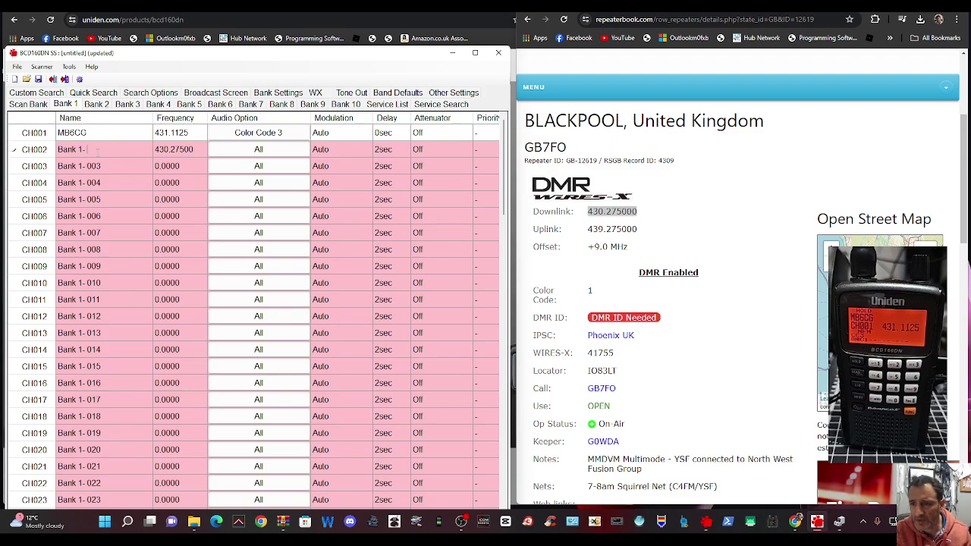
{"action": "key", "text": "BackSpace"}
{"action": "key", "text": "BackSpace"}
{"action": "key", "text": "BackSpace"}
{"action": "key", "text": "BackSpace"}
{"action": "key", "text": "BackSpace"}
{"action": "key", "text": "BackSpace"}
{"action": "key", "text": "BackSpace"}
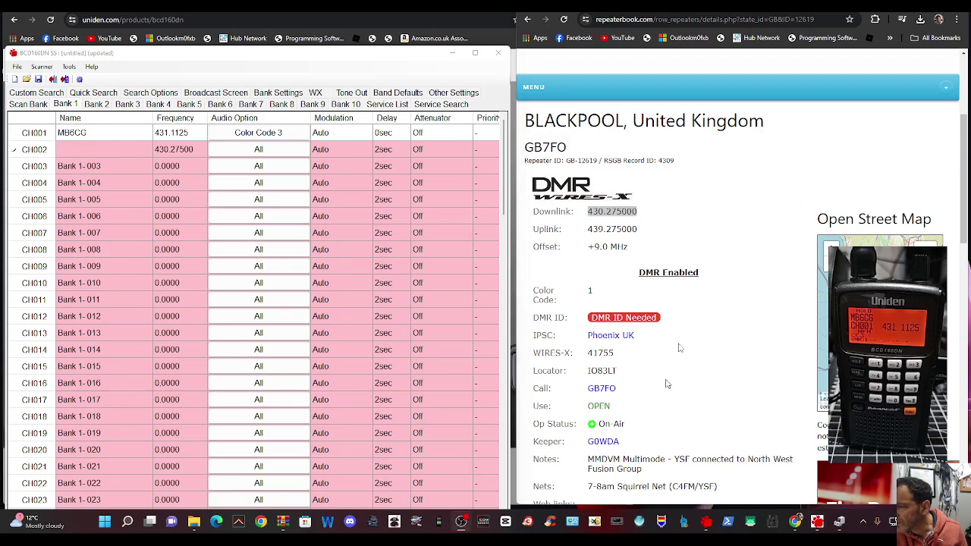
{"action": "left_click", "coordinate": [92, 149]}
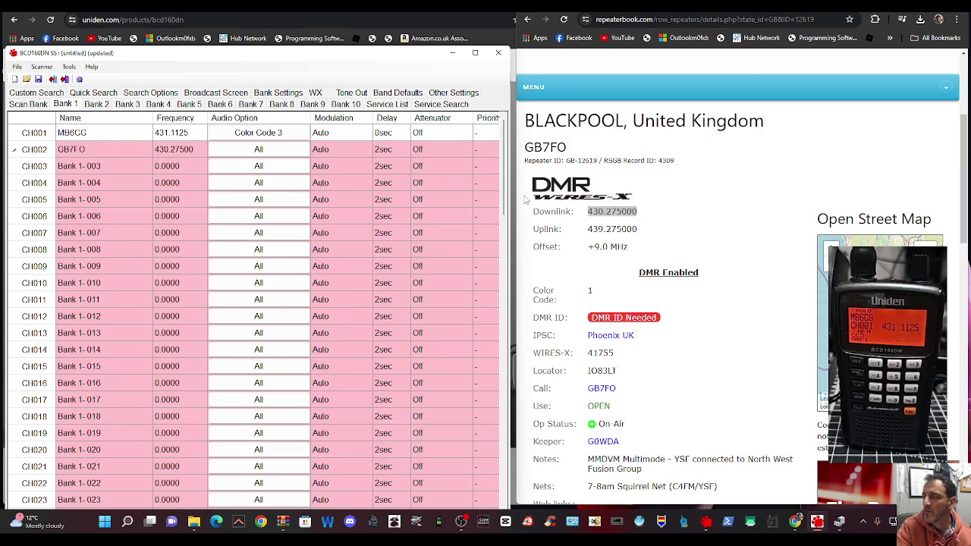
{"action": "left_click", "coordinate": [698, 128]}
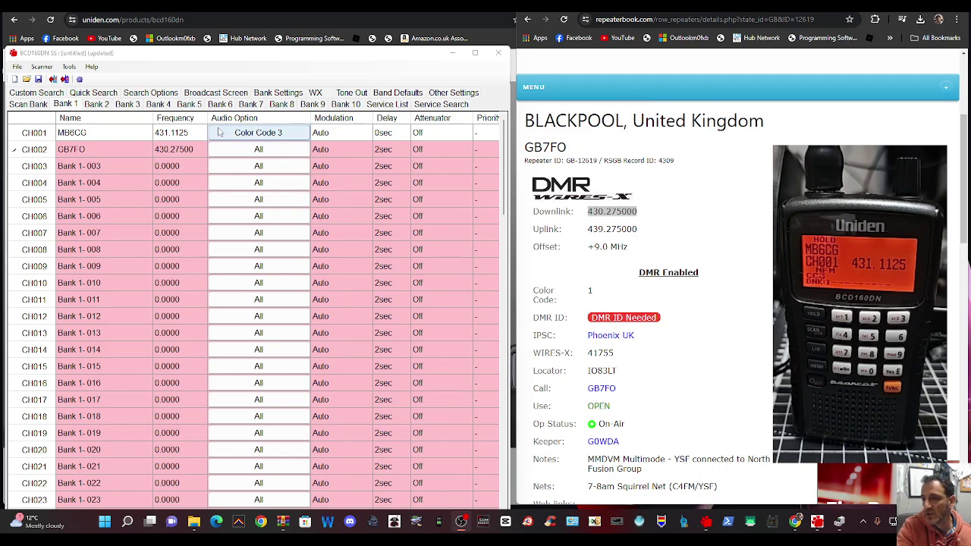
Open the audio options of channel CH002, GB7FO, and set the audio type to Digital
{"action": "double_click", "coordinate": [274, 154]}
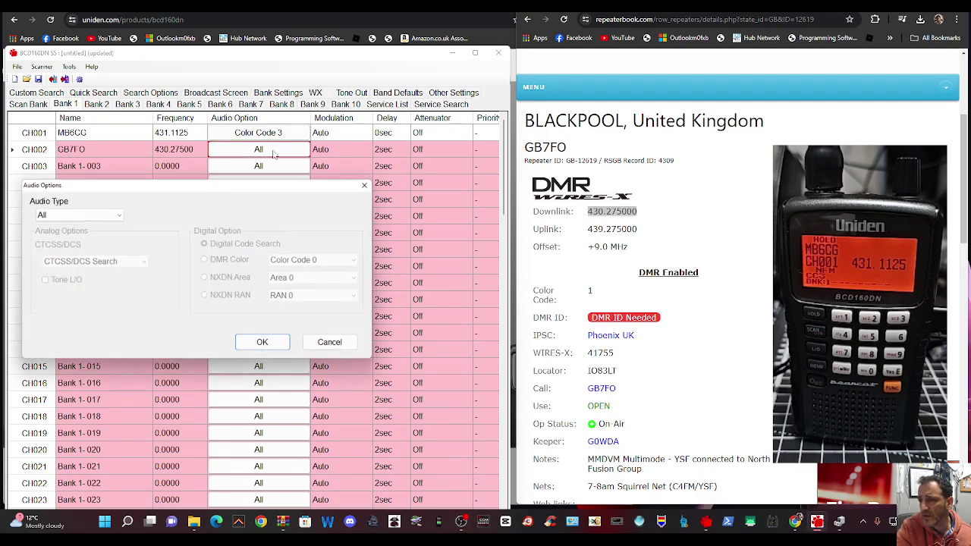
{"action": "left_click", "coordinate": [119, 216]}
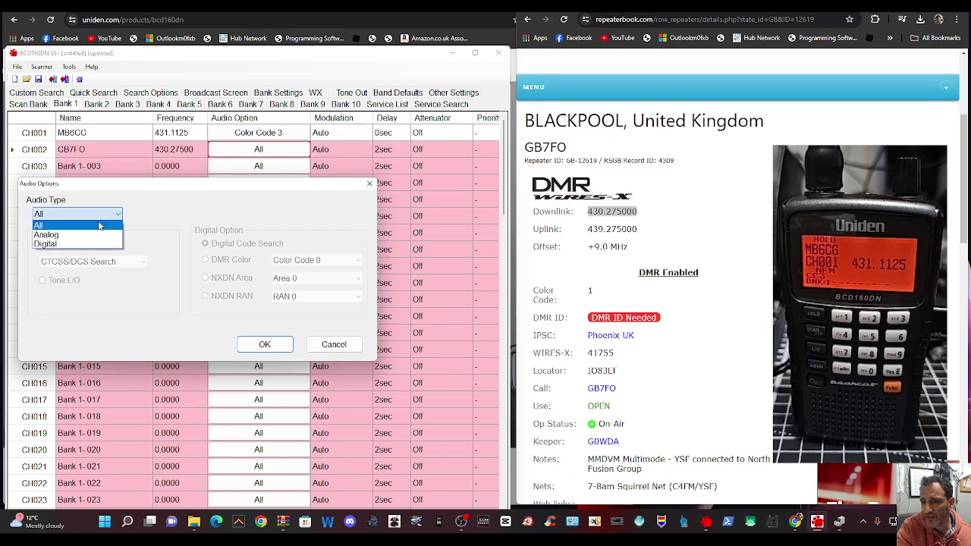
{"action": "left_click", "coordinate": [91, 241]}
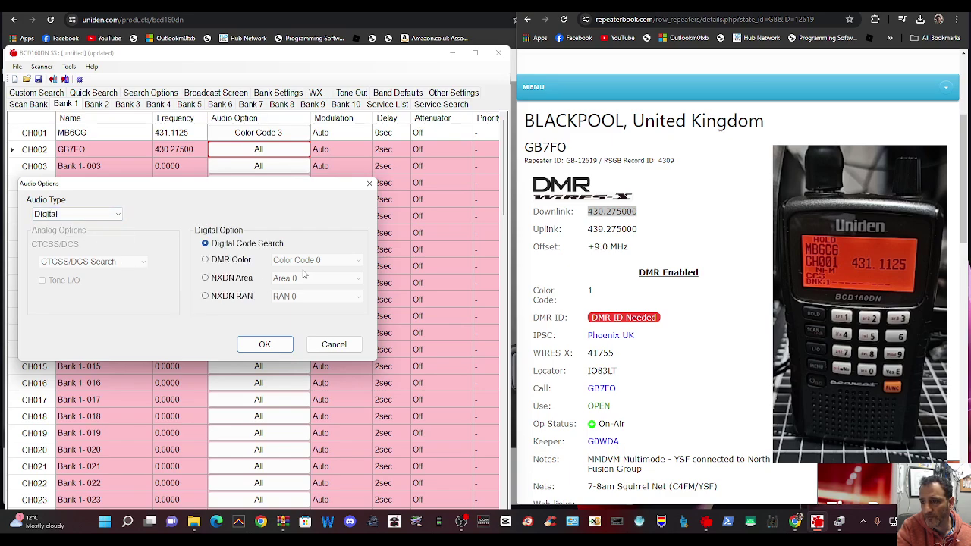
{"action": "left_click", "coordinate": [734, 119]}
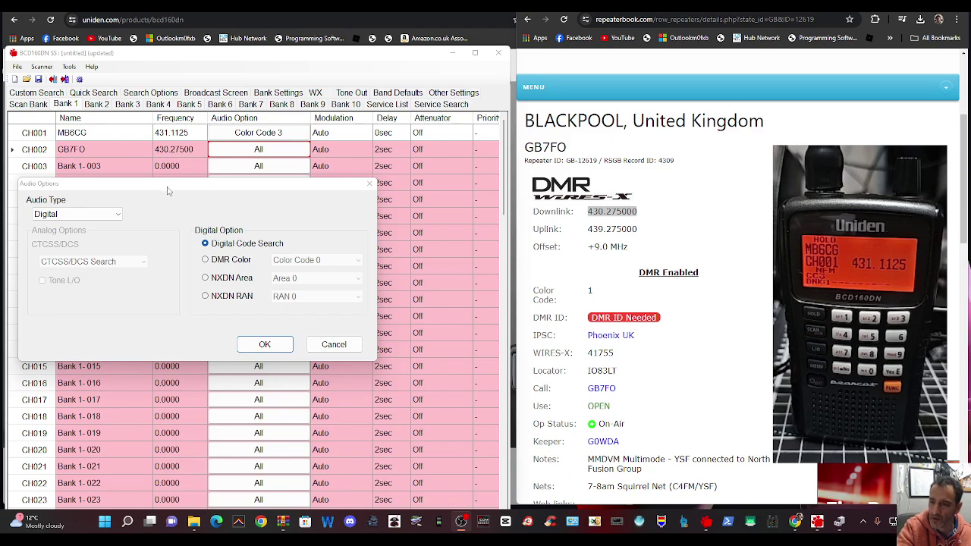
Switch the audio type to Analog to view the CTCSS/DCS tone choices, and return it to Digital
{"action": "left_click", "coordinate": [119, 215]}
{"action": "left_click", "coordinate": [91, 233]}
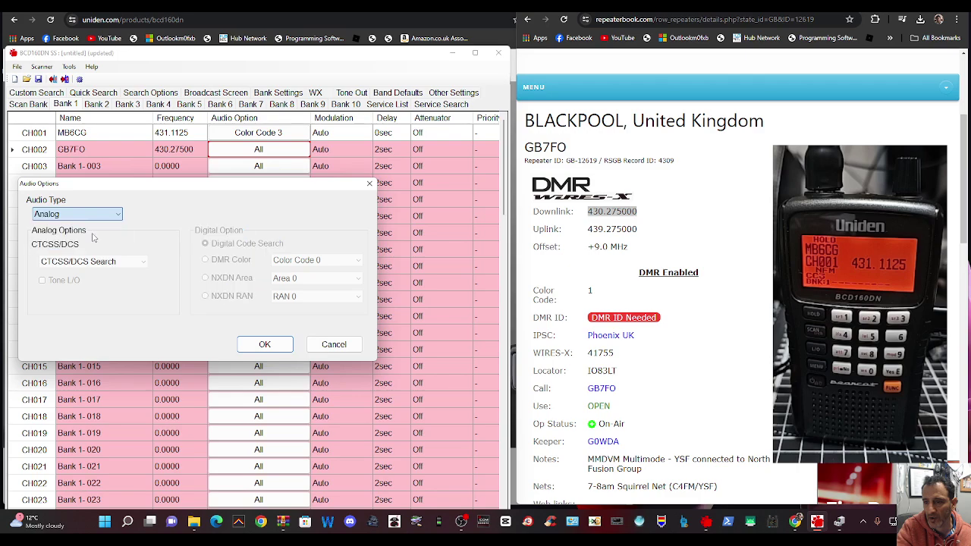
{"action": "left_click", "coordinate": [143, 262]}
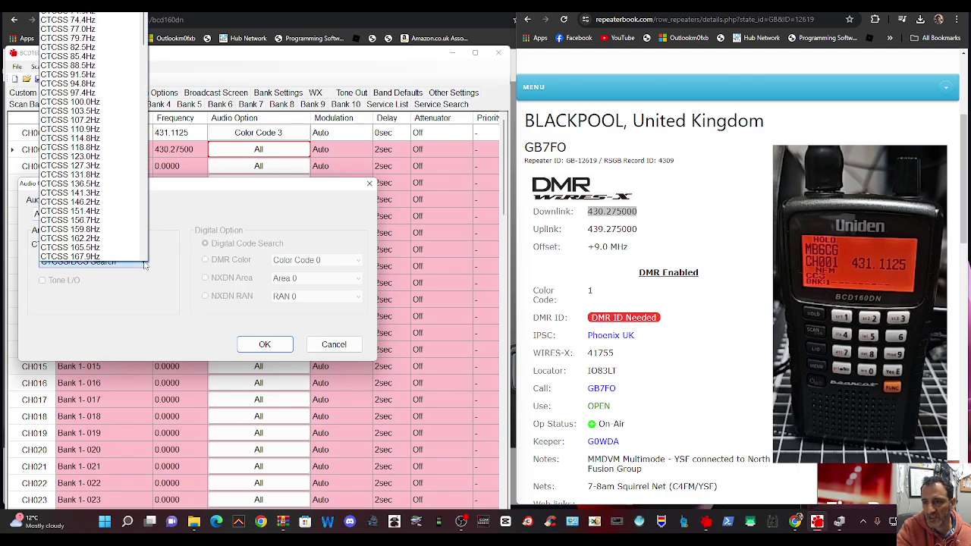
{"action": "left_click", "coordinate": [199, 212]}
{"action": "left_click", "coordinate": [119, 214]}
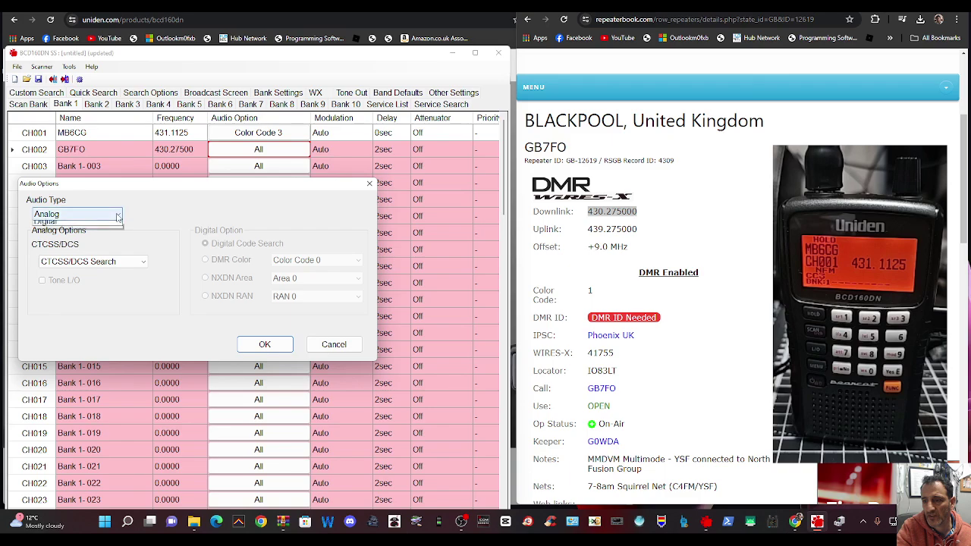
{"action": "left_click", "coordinate": [69, 243]}
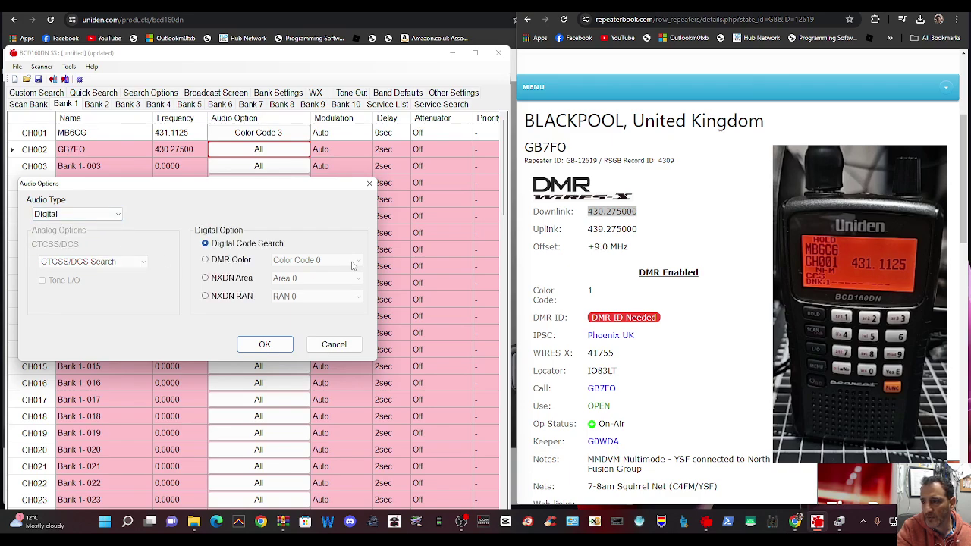
Set the digital option for GB7FO to DMR Color with Color Code 1 and apply the audio options
{"action": "left_click", "coordinate": [221, 261]}
{"action": "left_click", "coordinate": [359, 261]}
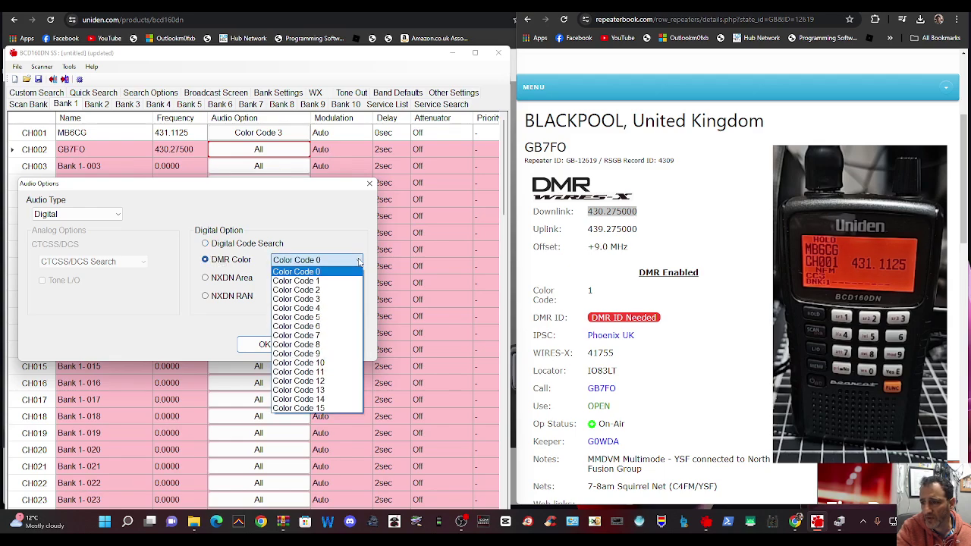
{"action": "left_click", "coordinate": [335, 280]}
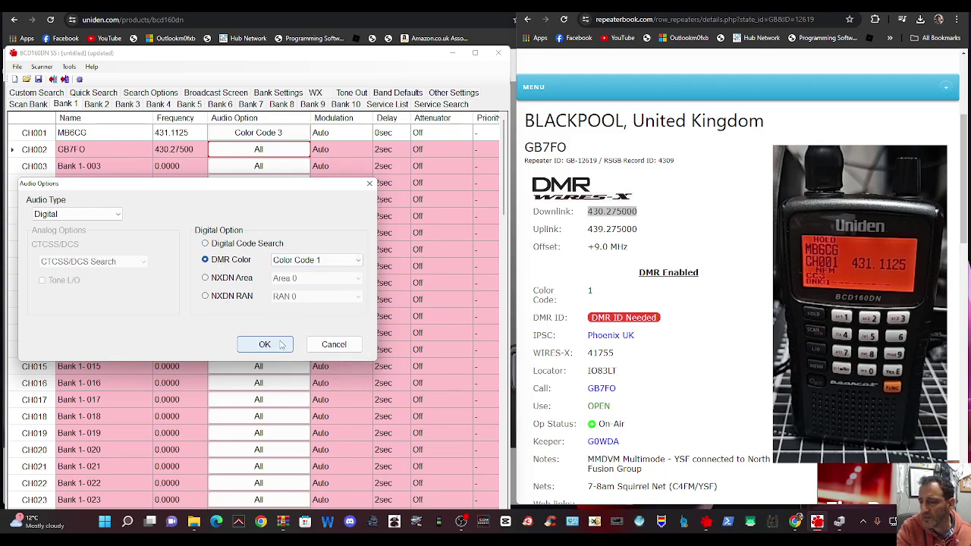
{"action": "left_click", "coordinate": [278, 346]}
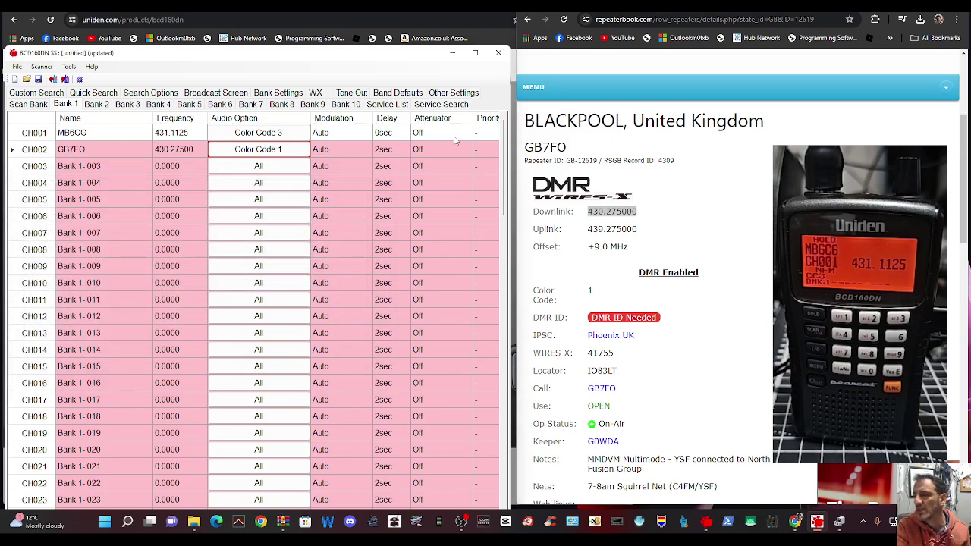
{"action": "left_click", "coordinate": [619, 144]}
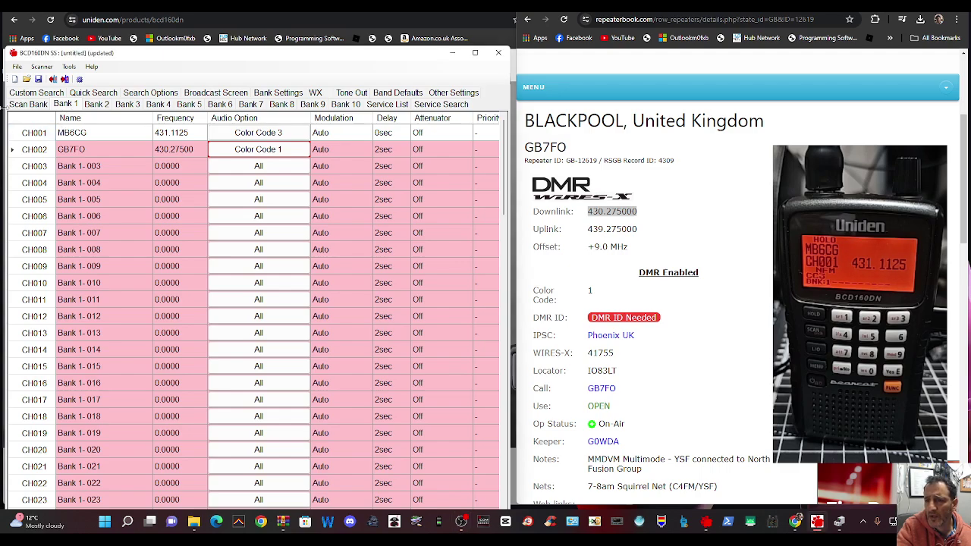
Rename Bank 1 as DMR in the scan bank names
{"action": "left_click", "coordinate": [18, 106]}
{"action": "left_click", "coordinate": [84, 122]}
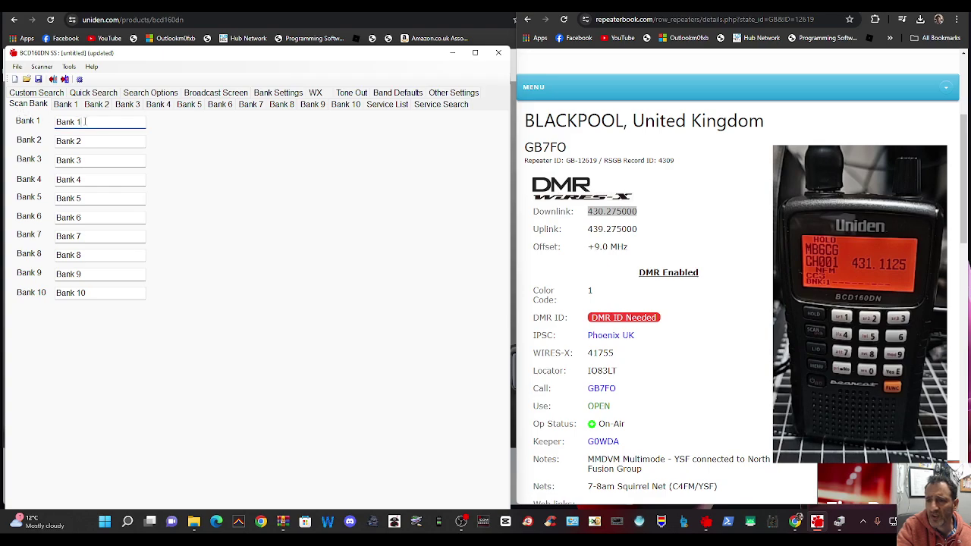
{"action": "key", "text": "BackSpace"}
{"action": "key", "text": "BackSpace"}
{"action": "key", "text": "BackSpace"}
{"action": "key", "text": "BackSpace"}
{"action": "key", "text": "BackSpace"}
{"action": "key", "text": "BackSpace"}
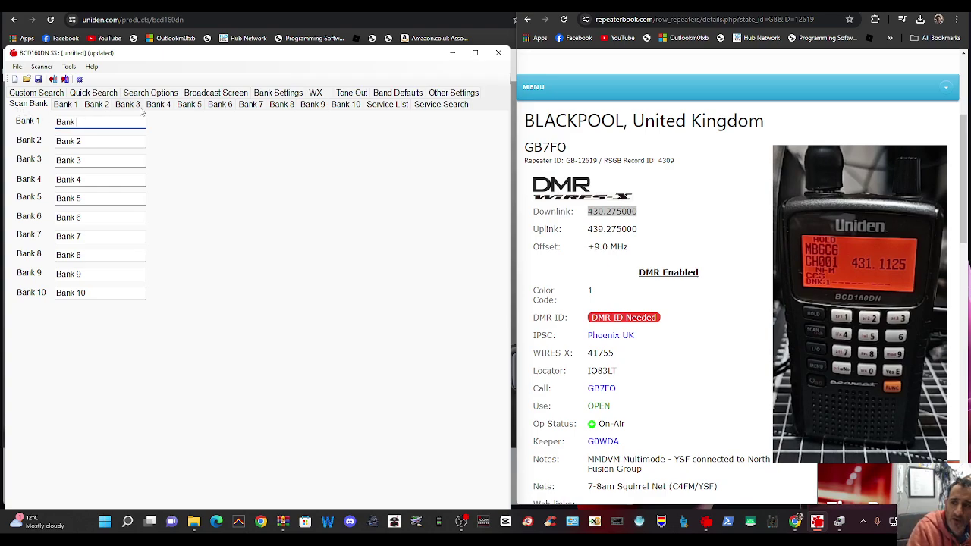
{"action": "type", "text": "DMR"}
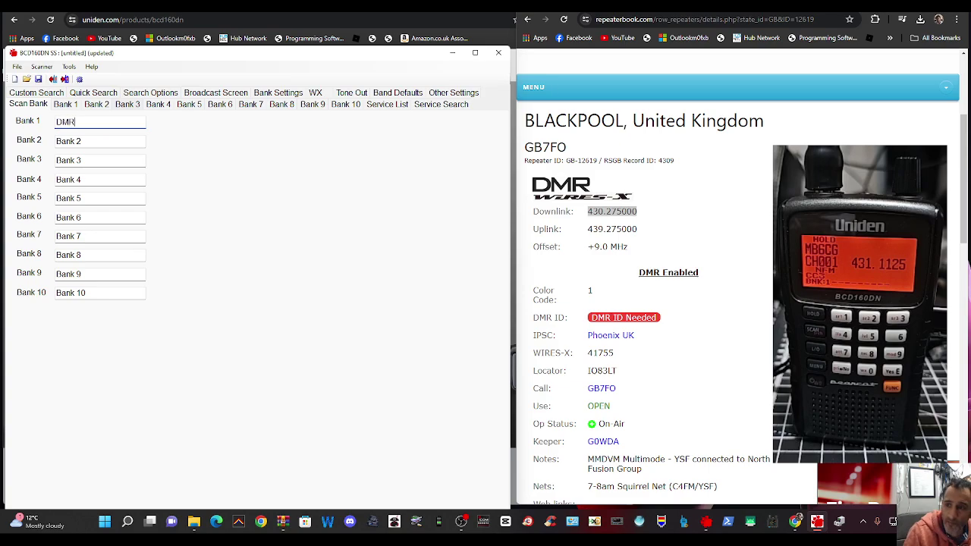
Check the Bank 1 channel list and the scan bank names, ending on the Bank 1 channels
{"action": "left_click", "coordinate": [70, 106]}
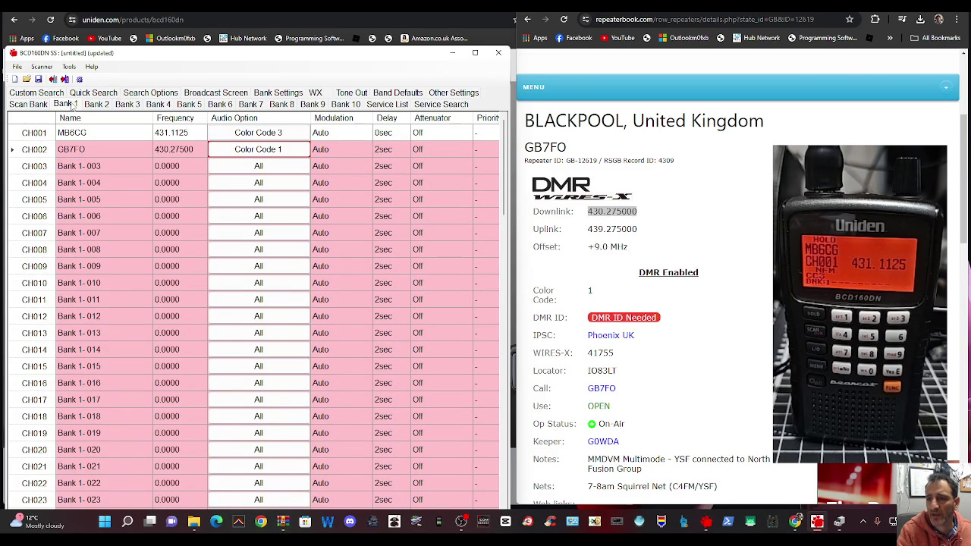
{"action": "left_click", "coordinate": [28, 106]}
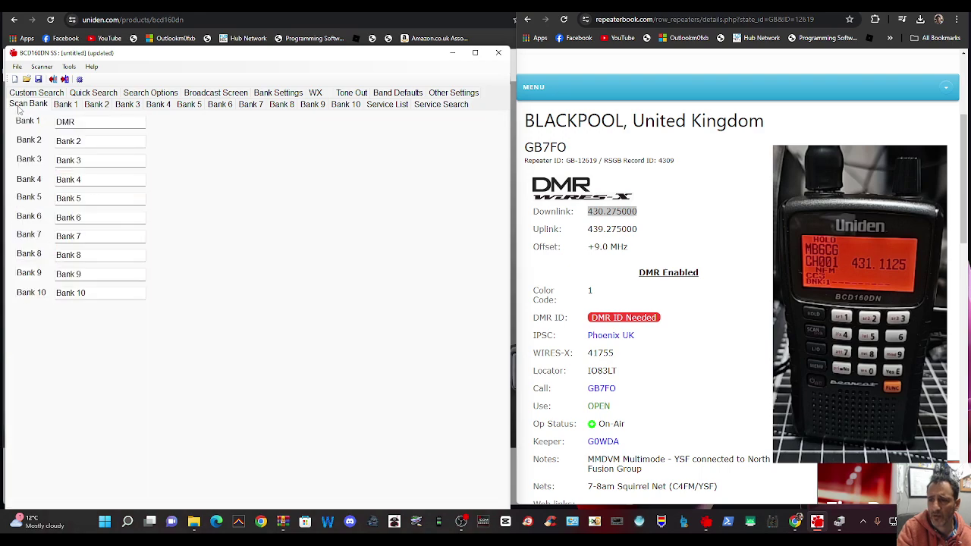
{"action": "left_click", "coordinate": [70, 106]}
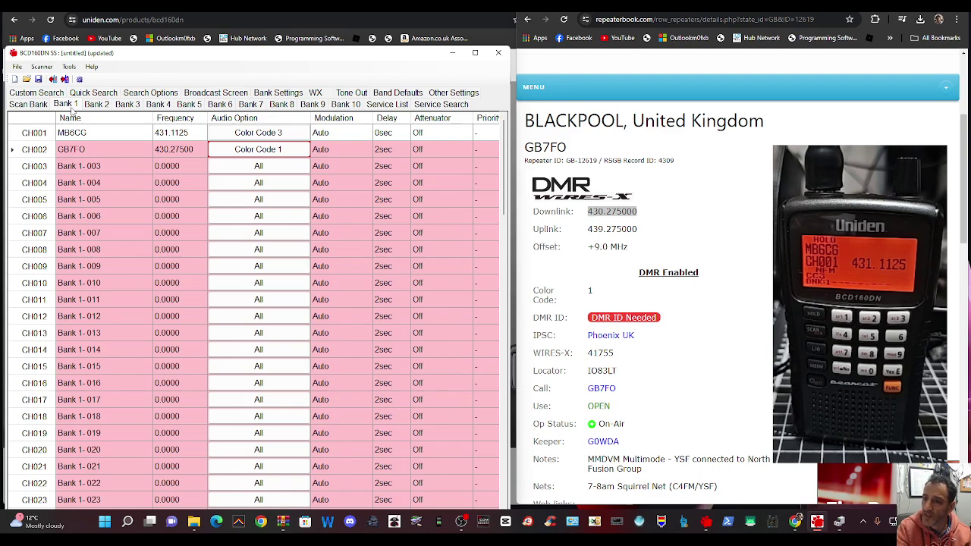
Write the programmed channels to the scanner, accepting that its existing information is erased, and dismiss the completion message
{"action": "left_click", "coordinate": [73, 69]}
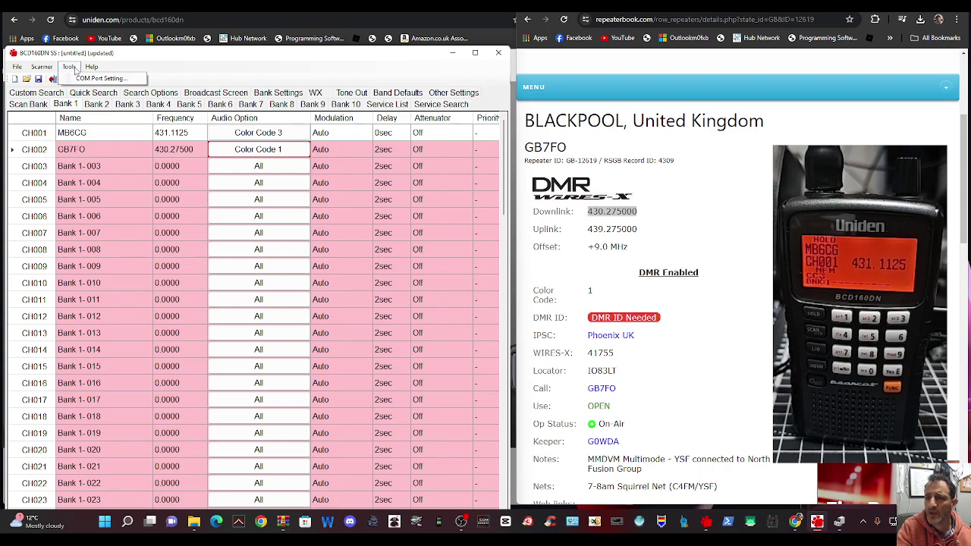
{"action": "mouse_move", "coordinate": [43, 67]}
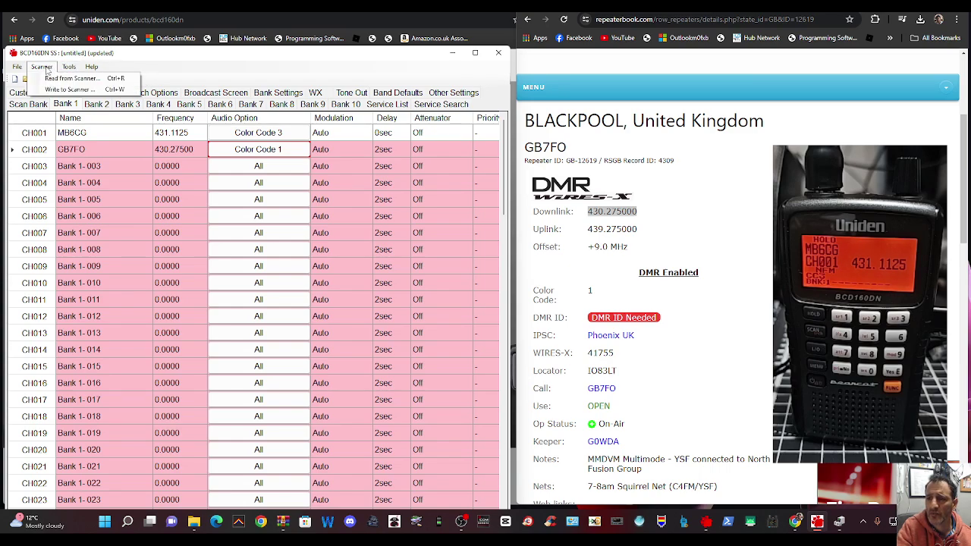
{"action": "left_click", "coordinate": [51, 90]}
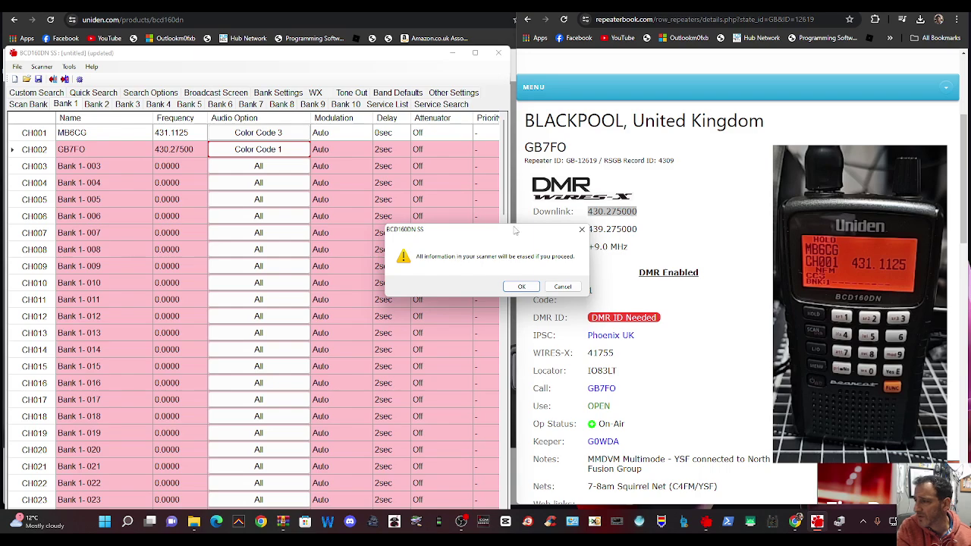
{"action": "left_click", "coordinate": [766, 100]}
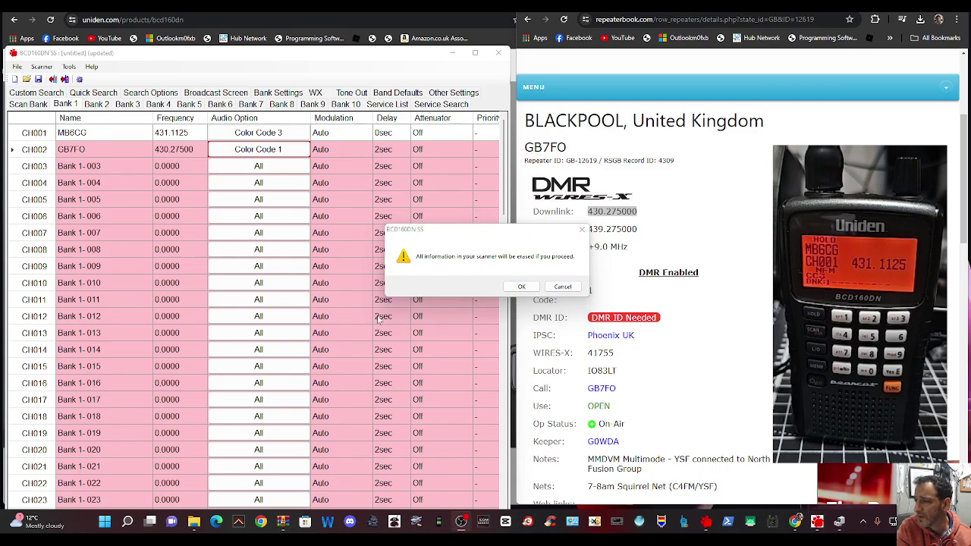
{"action": "left_click", "coordinate": [522, 287]}
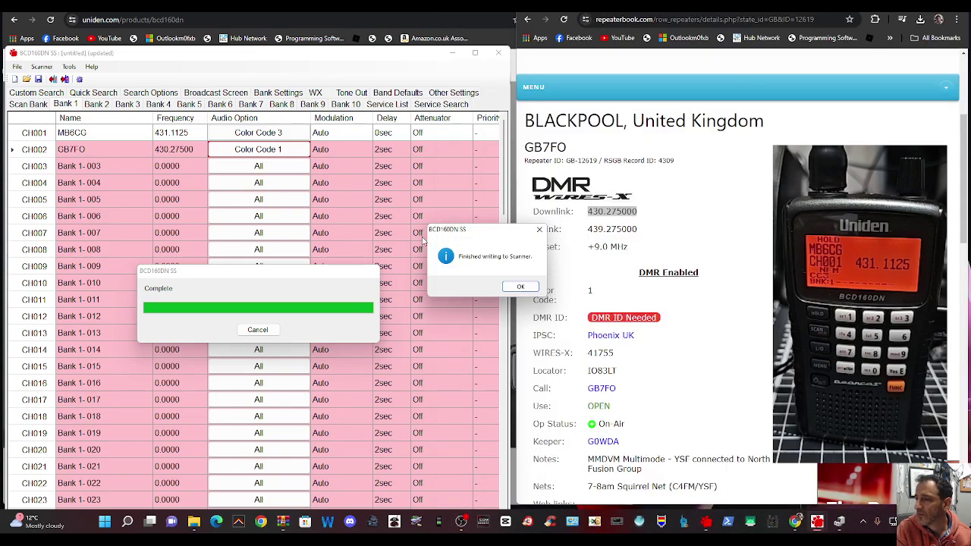
{"action": "left_click", "coordinate": [519, 287]}
Widen the programming window to show the remaining channel columns and check the Alert Tone and Alert Light settings of MB6CG
{"action": "left_click_drag", "start_coordinate": [509, 202], "coordinate": [716, 203]}
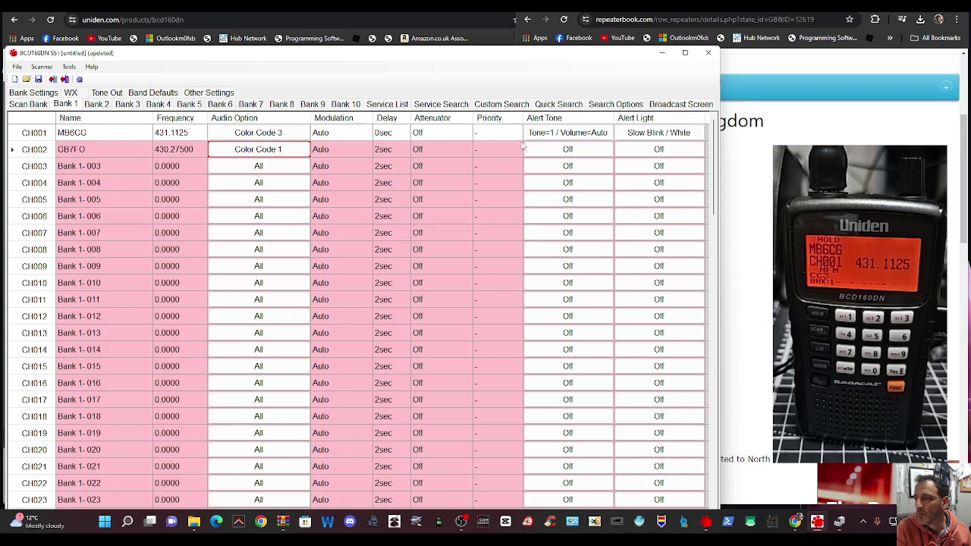
{"action": "left_click", "coordinate": [580, 134]}
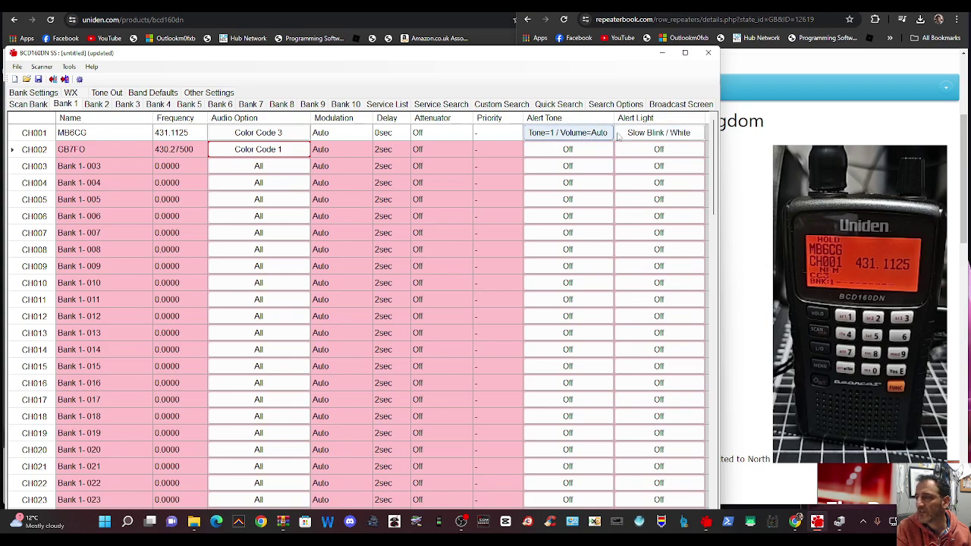
{"action": "left_click", "coordinate": [666, 134]}
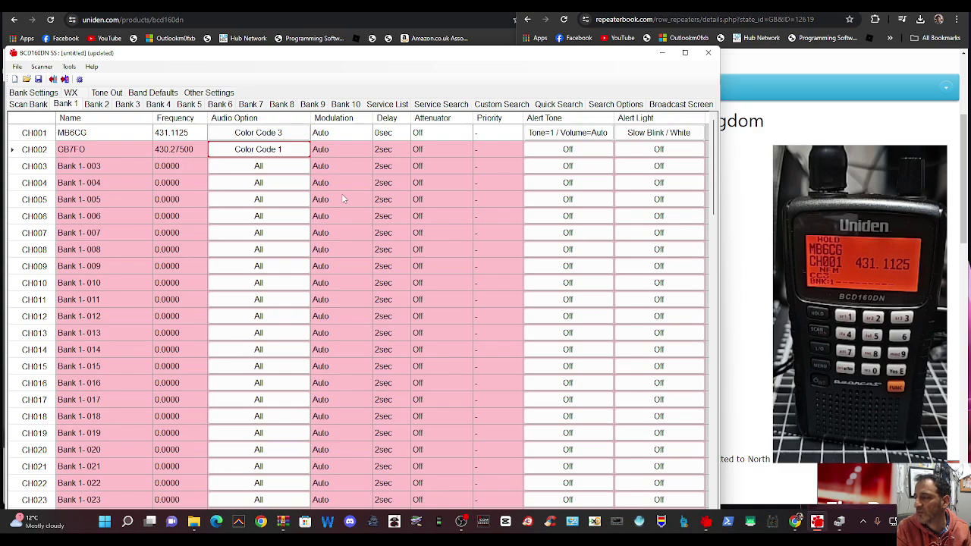
Switch to the RepeaterBook page in the browser and review the details of the GB7FO Blackpool repeater
{"action": "left_click", "coordinate": [461, 521]}
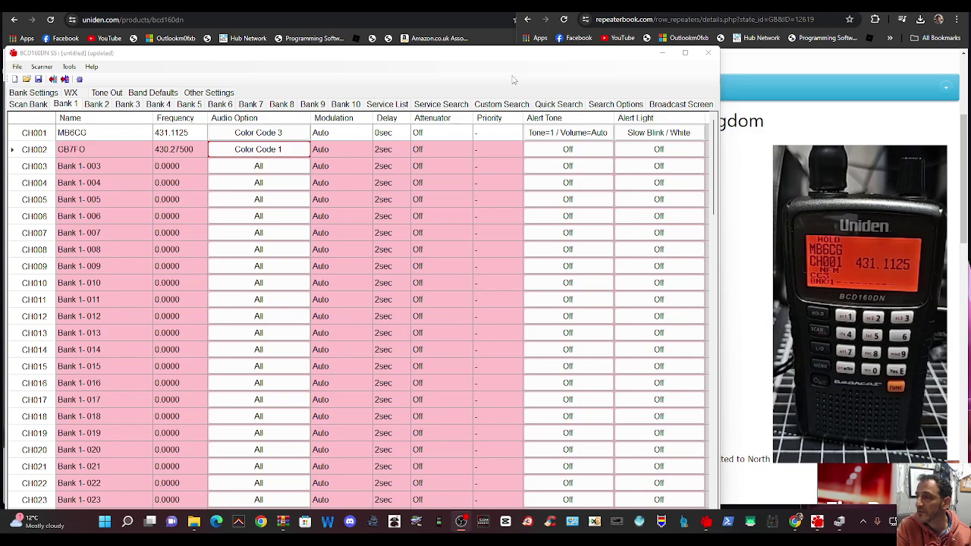
{"action": "key", "text": "alt+Tab"}
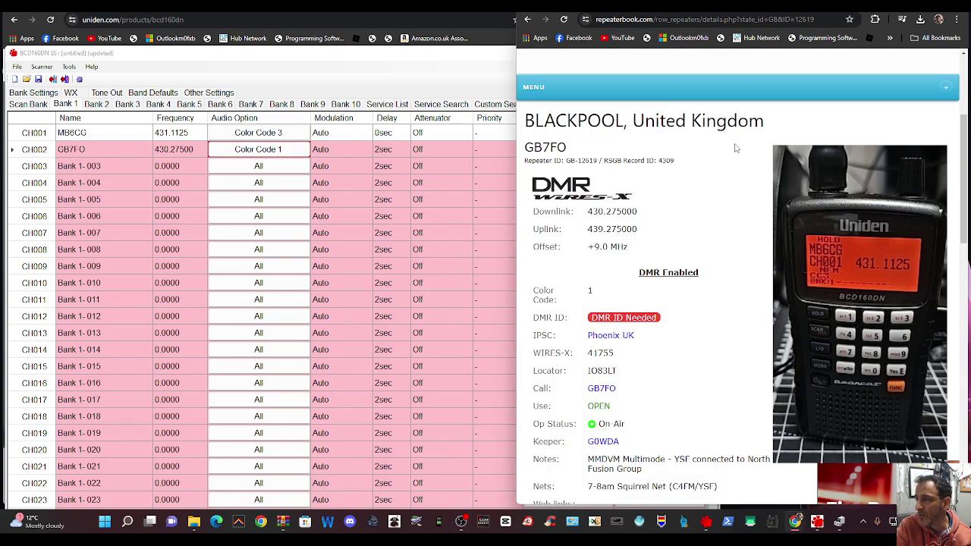
{"action": "scroll", "coordinate": [773, 277], "scroll_direction": "down", "scroll_amount": 4}
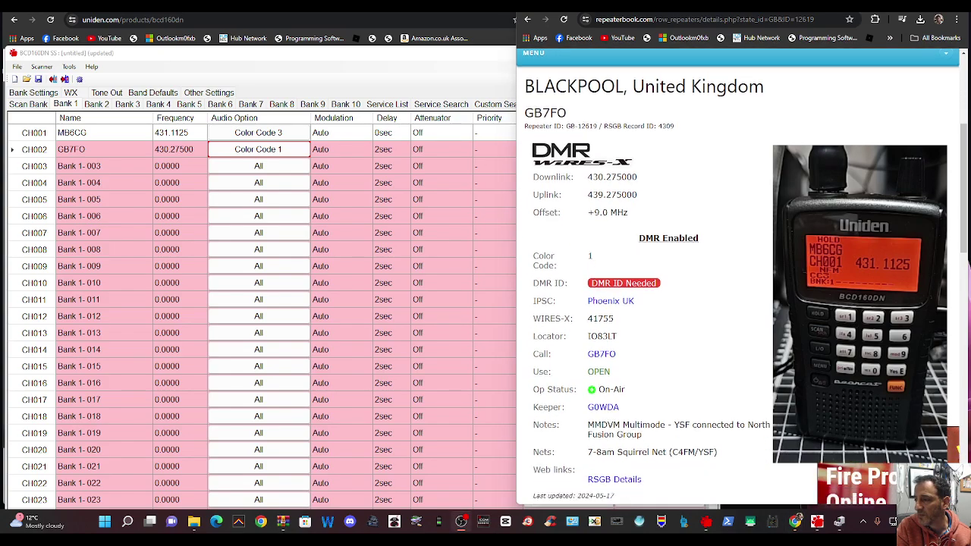
{"action": "scroll", "coordinate": [774, 277], "scroll_direction": "up", "scroll_amount": 5}
{"action": "scroll", "coordinate": [774, 277], "scroll_direction": "down", "scroll_amount": 2}
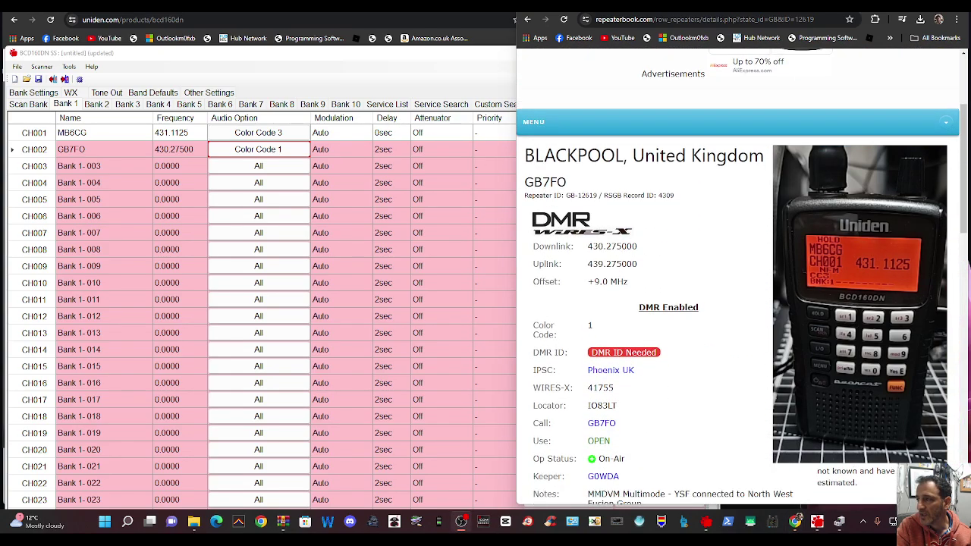
{"action": "scroll", "coordinate": [773, 277], "scroll_direction": "up", "scroll_amount": 1}
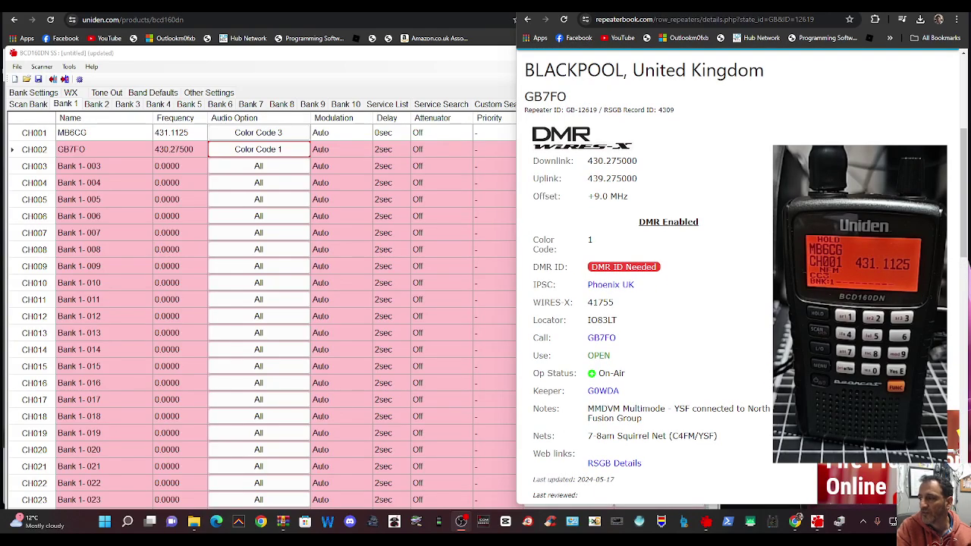
{"action": "scroll", "coordinate": [740, 276], "scroll_direction": "down", "scroll_amount": 2}
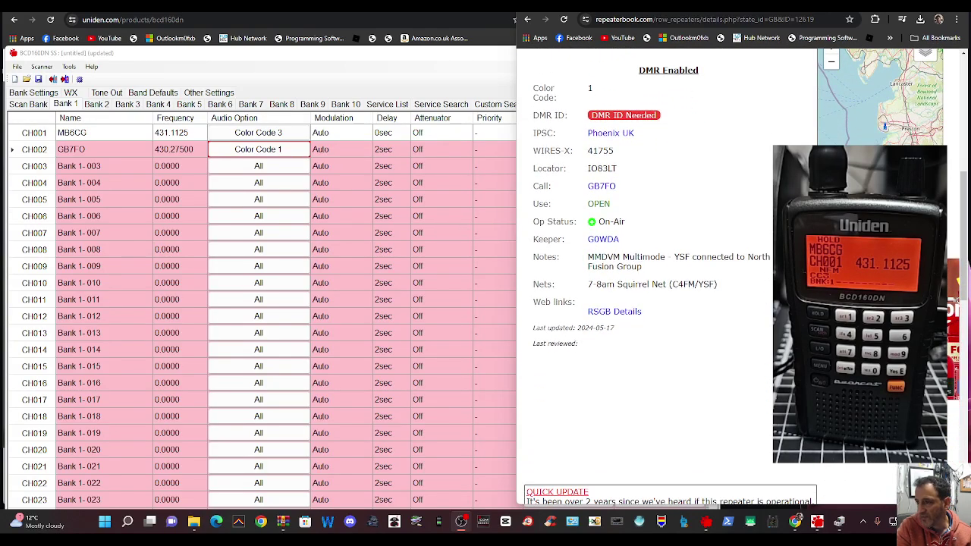